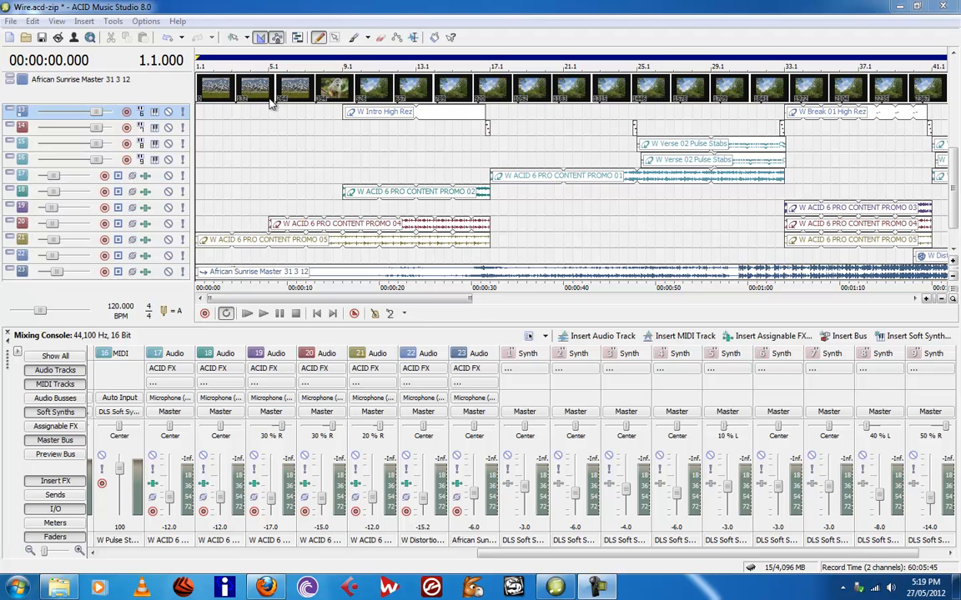
pyautogui.click(10, 22)
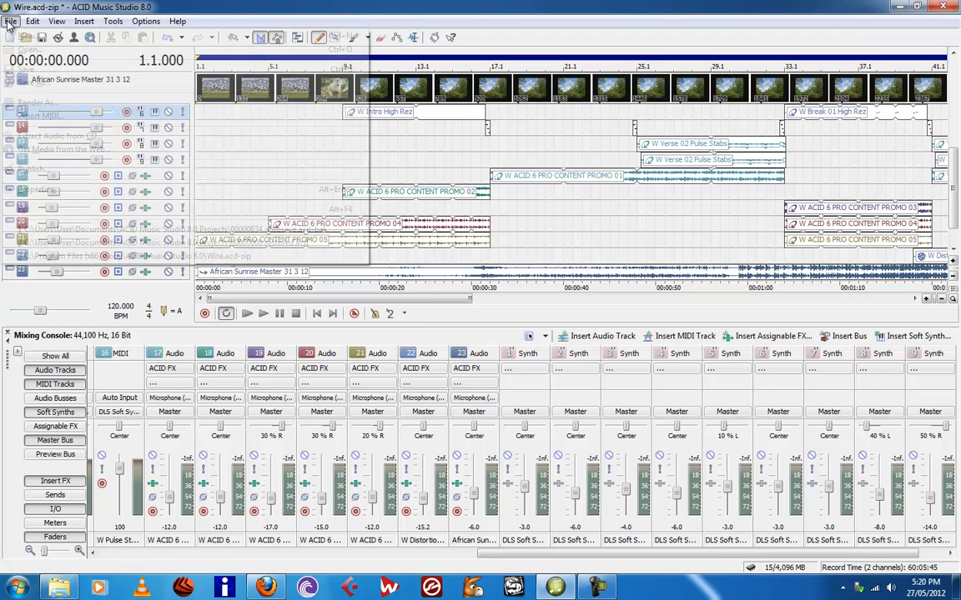
pyautogui.click(30, 49)
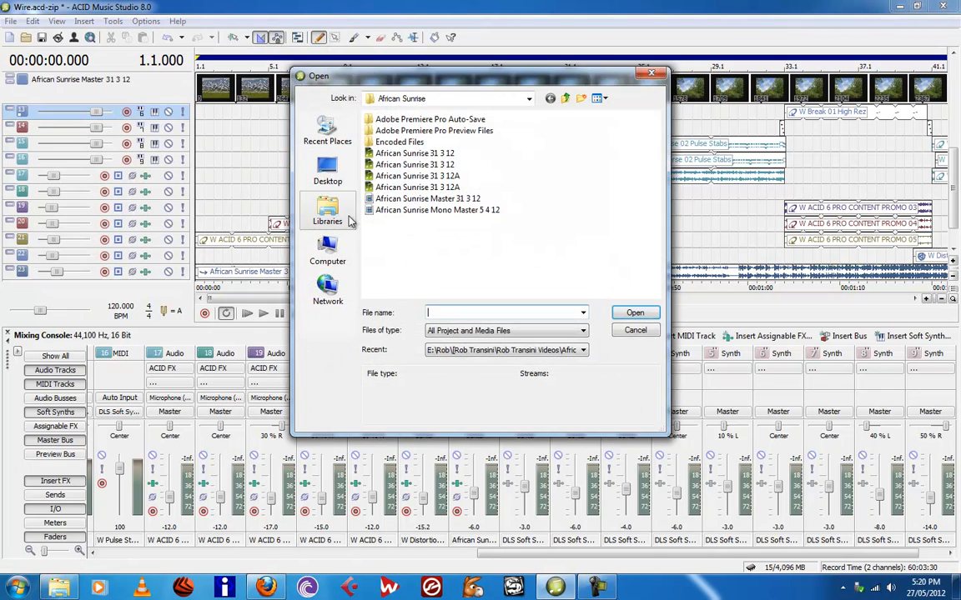
pyautogui.click(634, 331)
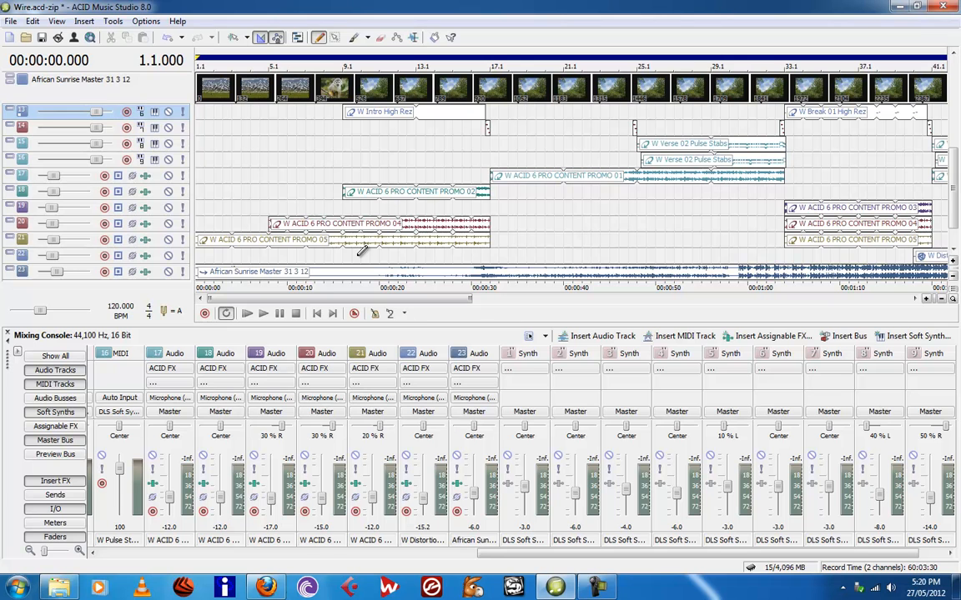
# Show the Video Preview window and check its display options without changing them
pyautogui.click(56, 21)
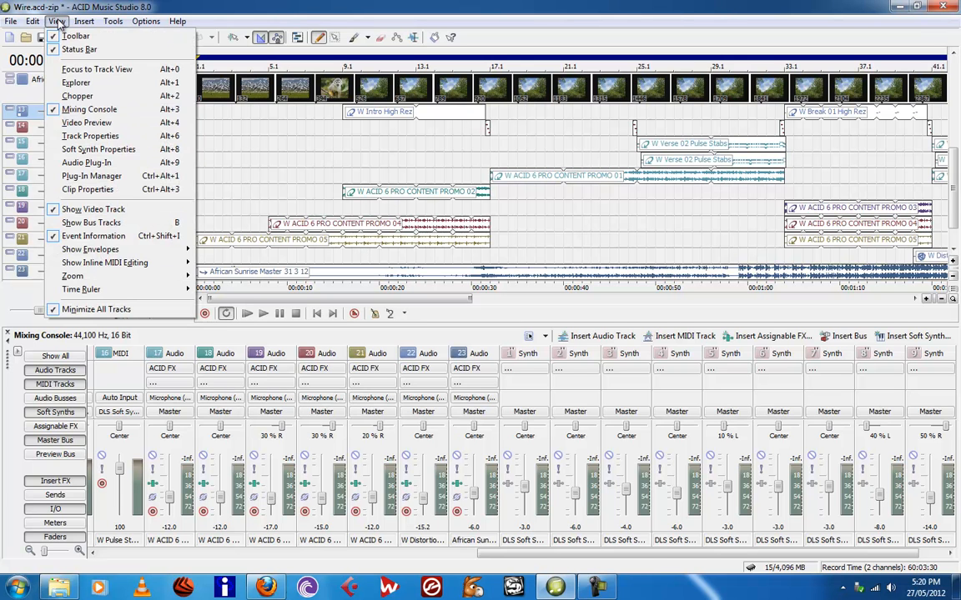
pyautogui.click(74, 125)
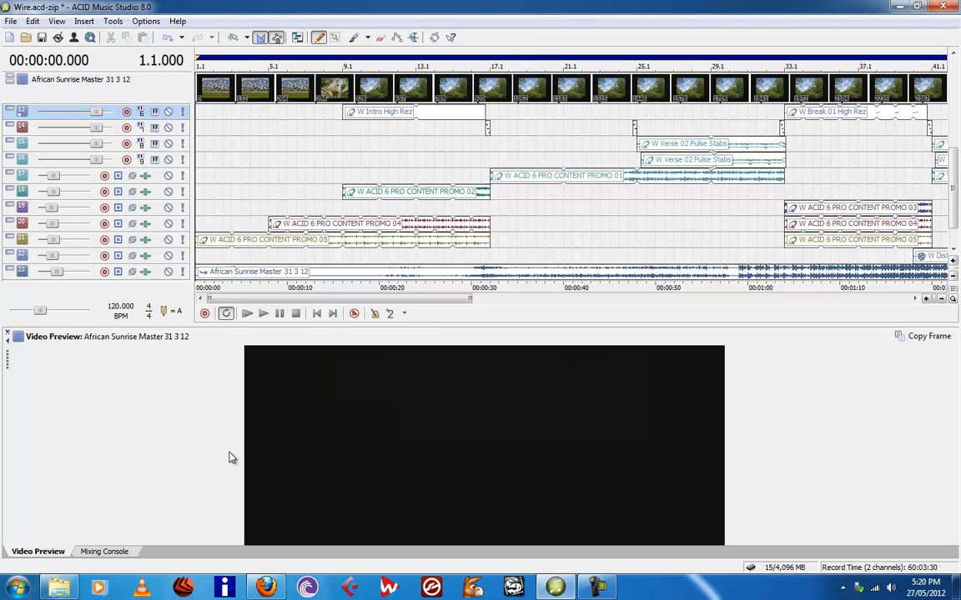
pyautogui.rightClick(341, 413)
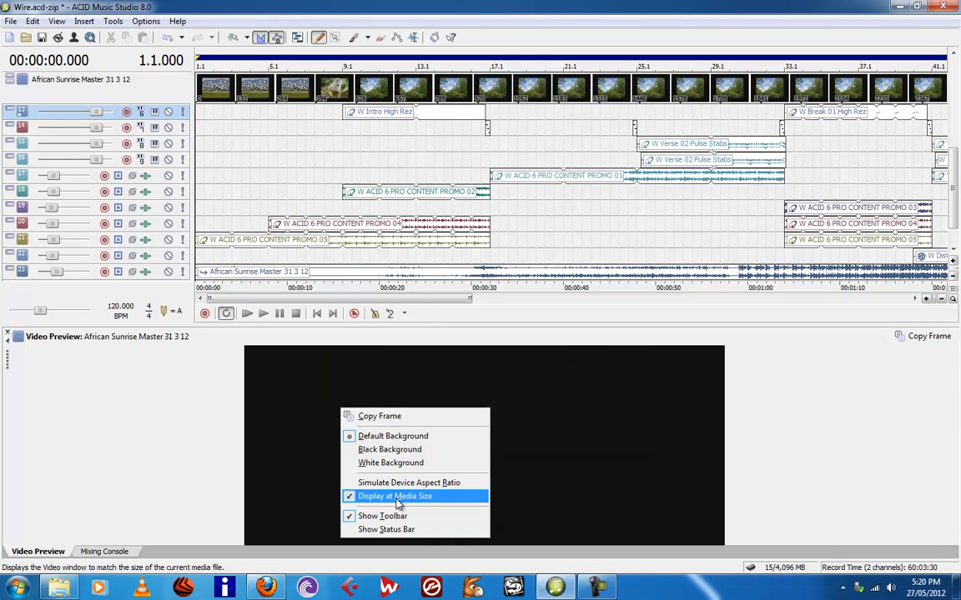
pyautogui.click(293, 425)
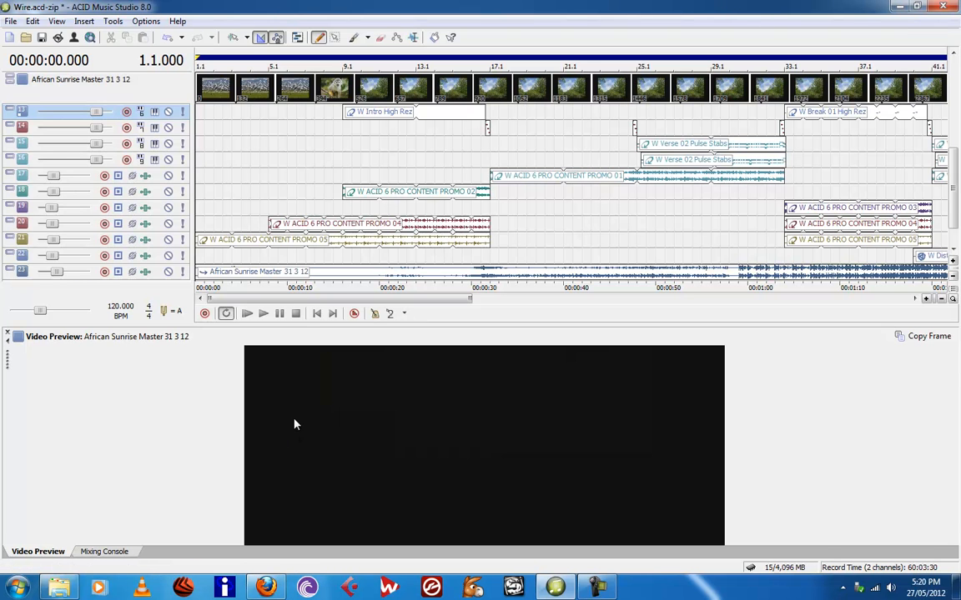
# Play the video briefly from the start of the project, and mute the African Sunrise Master 31 3 12 audio track
pyautogui.click(261, 313)
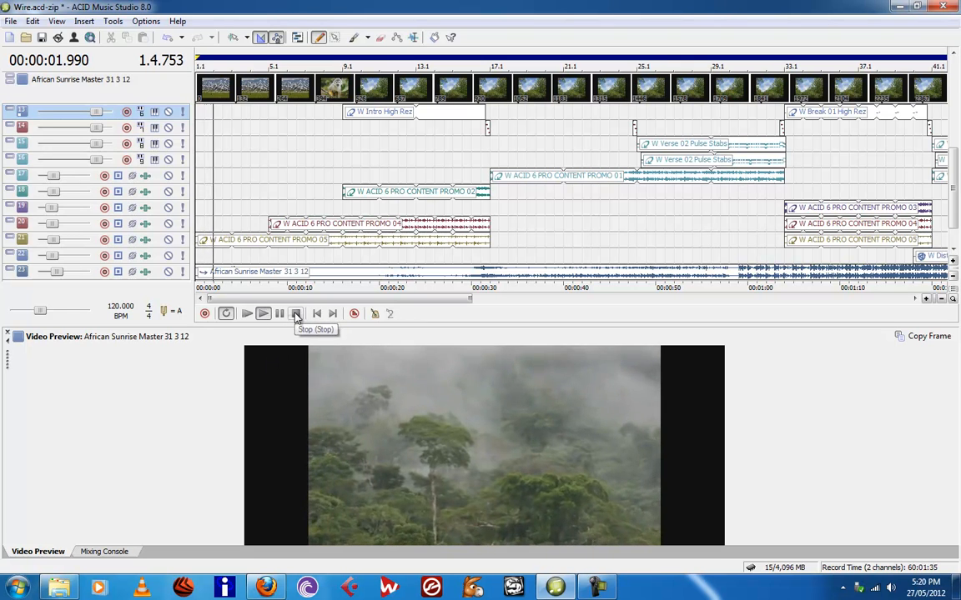
pyautogui.click(296, 314)
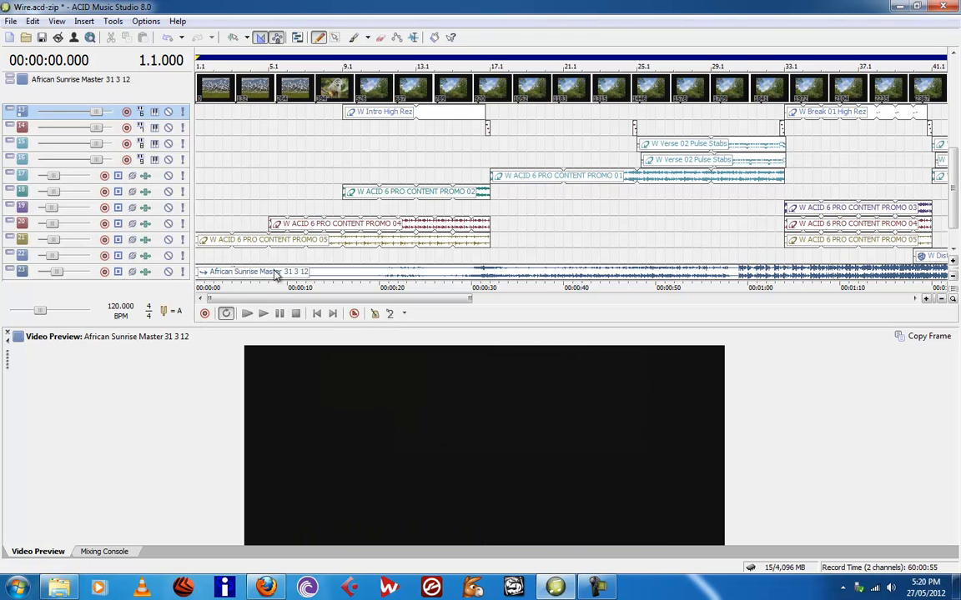
pyautogui.click(168, 272)
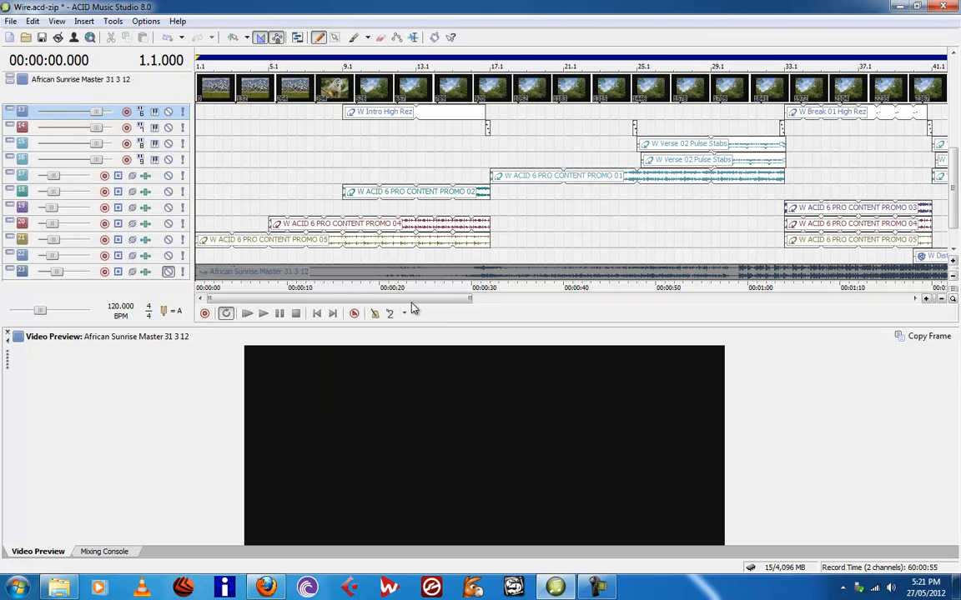
# Scrub through the video track between about bars 15 and 21 to look for the transition into the toucan shot
pyautogui.click(460, 90)
pyautogui.click(509, 92)
pyautogui.click(528, 92)
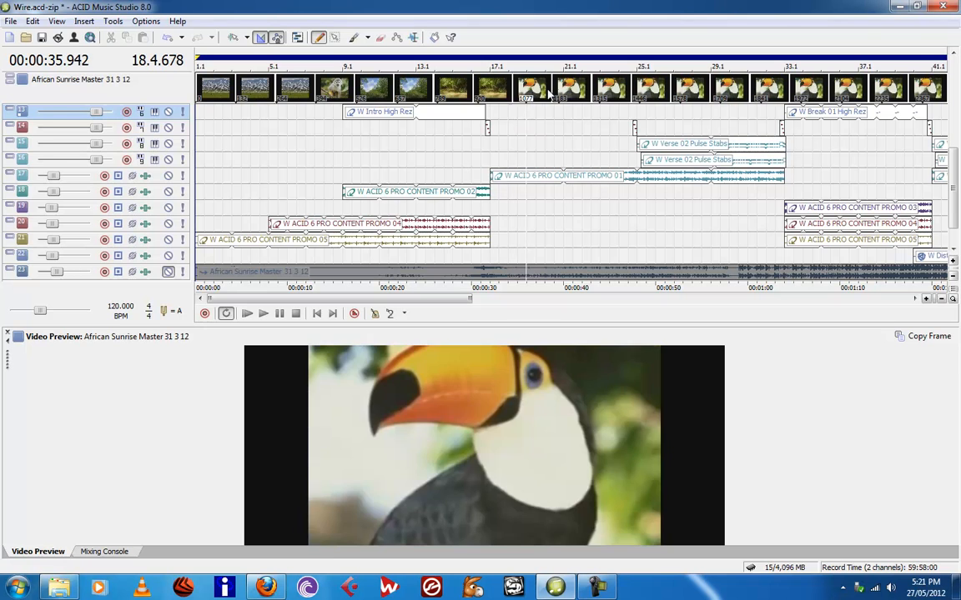
pyautogui.click(566, 95)
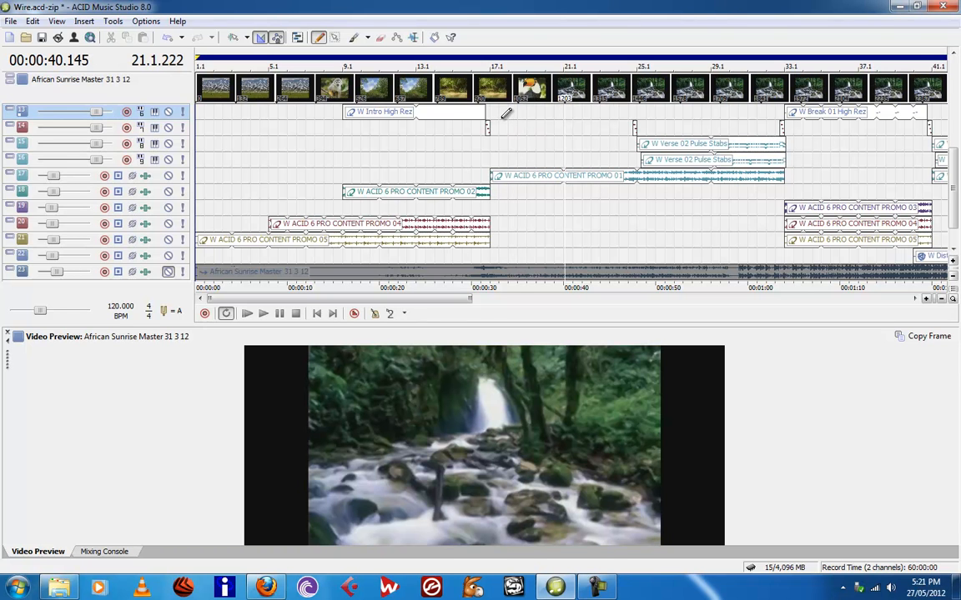
pyautogui.click(503, 107)
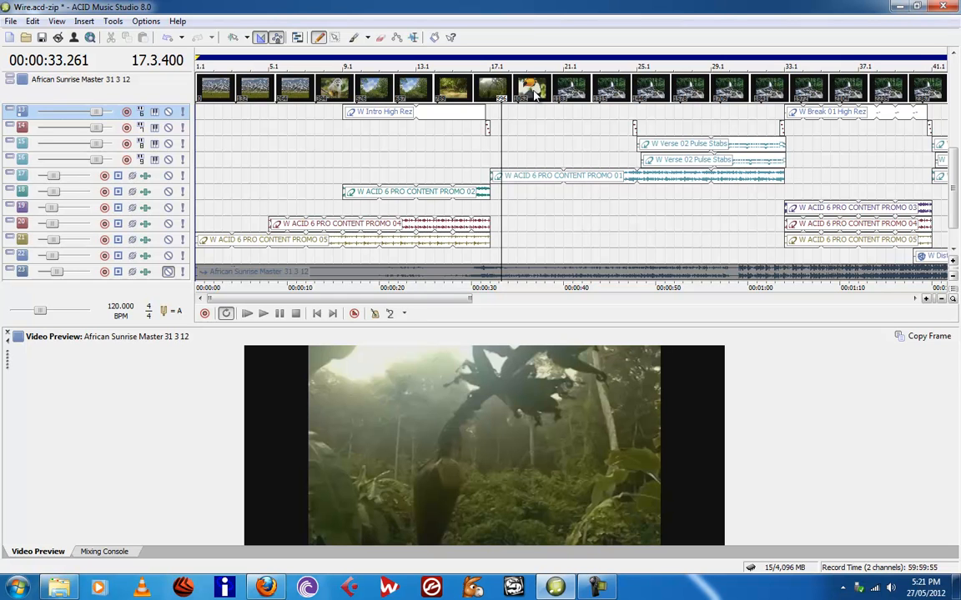
pyautogui.click(520, 113)
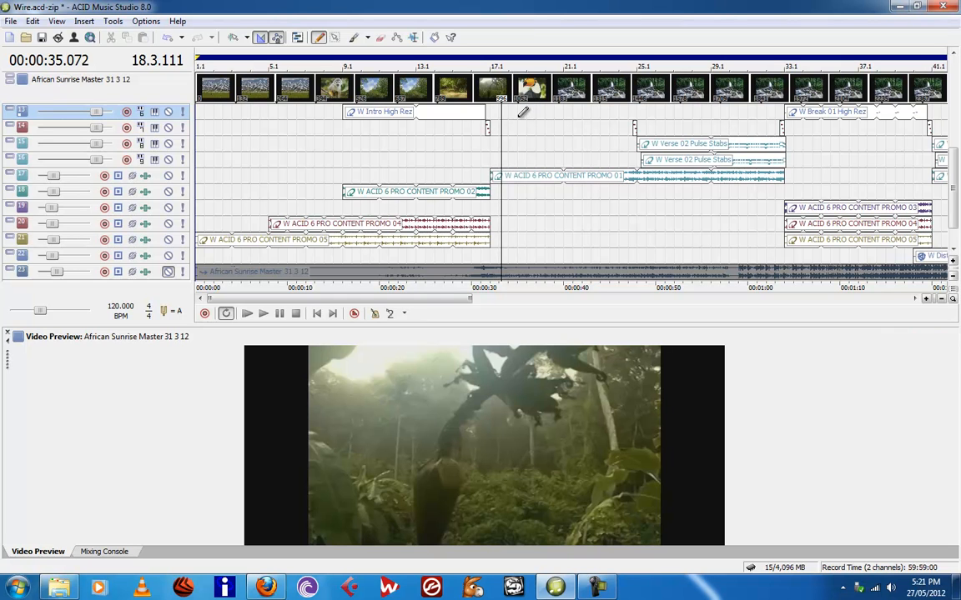
# Fine-tune the cursor to the start of the toucan transition and place a time marker there at 00:00:34.130
pyautogui.click(514, 112)
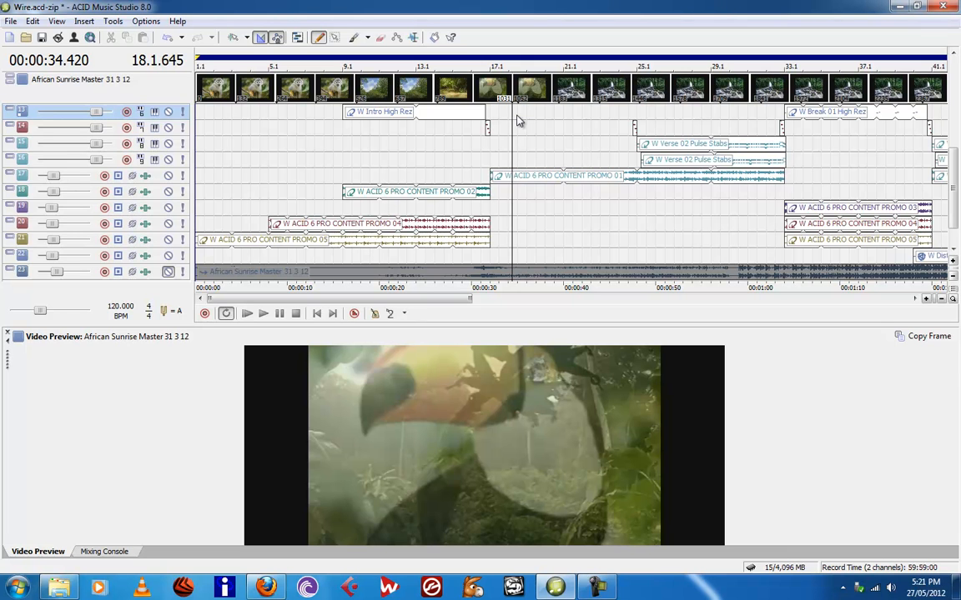
pyautogui.click(516, 119)
pyautogui.click(516, 118)
pyautogui.click(516, 119)
pyautogui.click(517, 118)
pyautogui.click(516, 118)
pyautogui.click(516, 119)
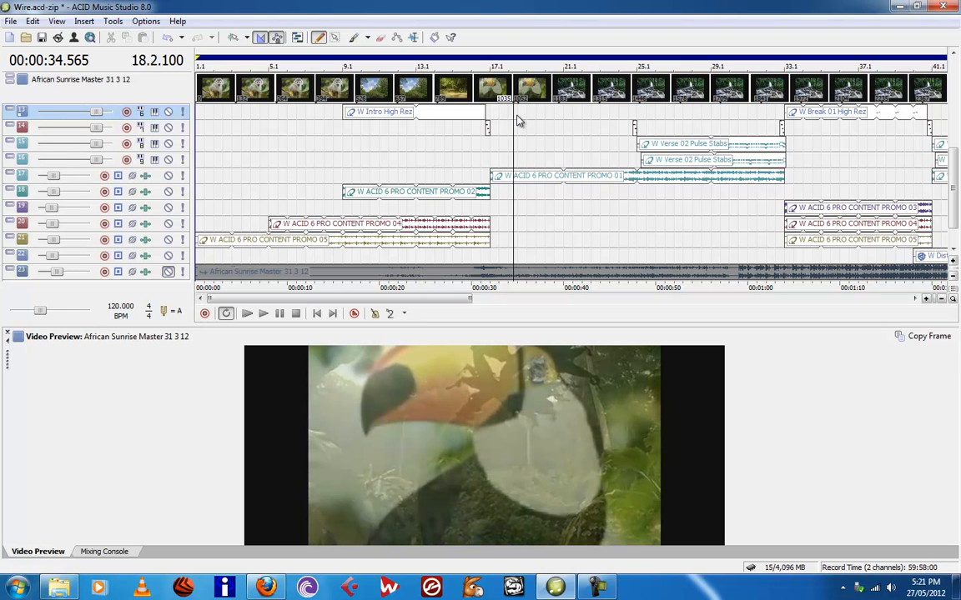
pyautogui.click(517, 119)
pyautogui.click(517, 118)
pyautogui.click(516, 118)
pyautogui.click(516, 118)
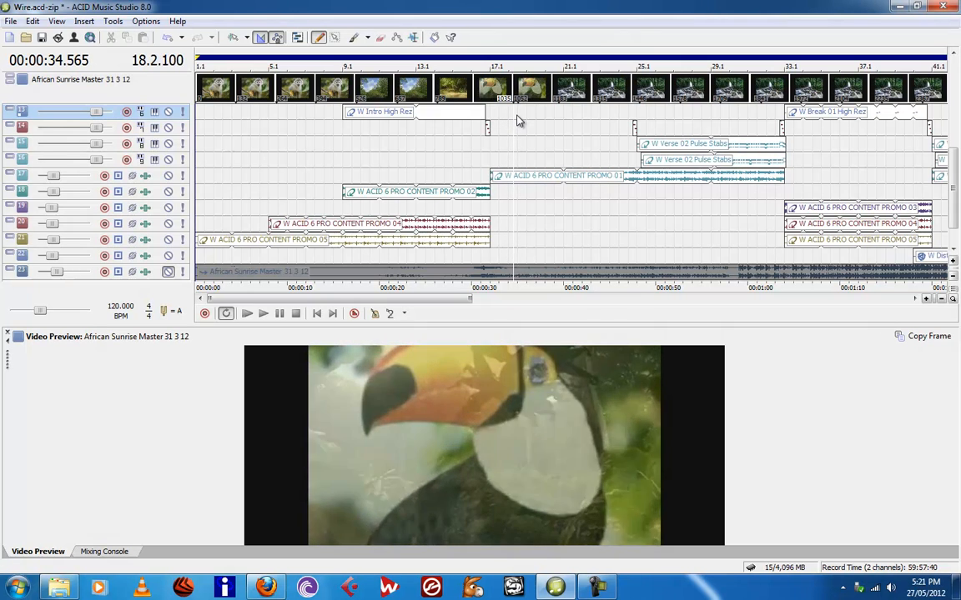
pyautogui.click(514, 118)
pyautogui.click(516, 118)
pyautogui.click(515, 118)
pyautogui.click(515, 119)
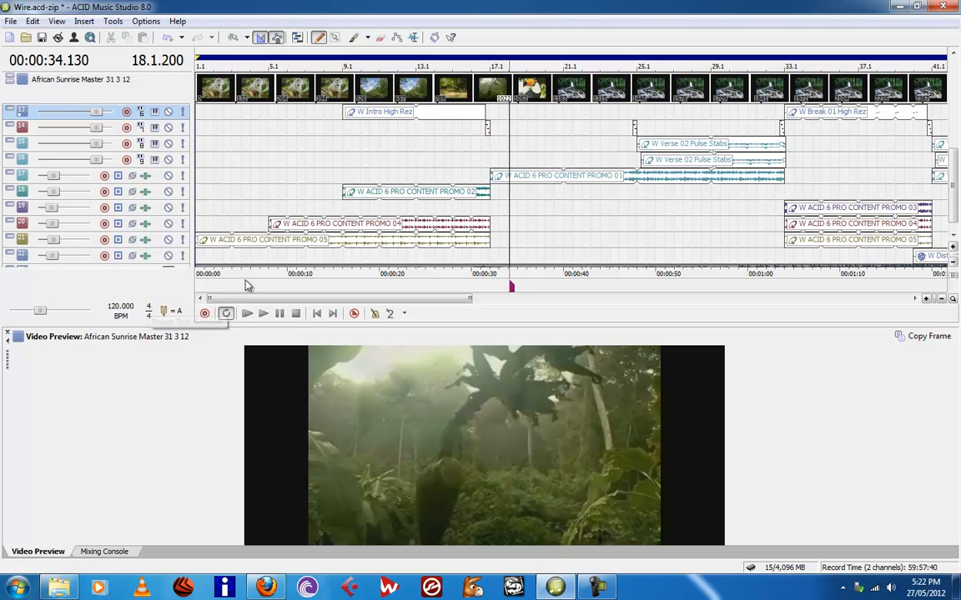
# Try adjusting the project tempo so the time marker matches the cursor at about bar 17.1, and undo the adjustment
pyautogui.click(492, 151)
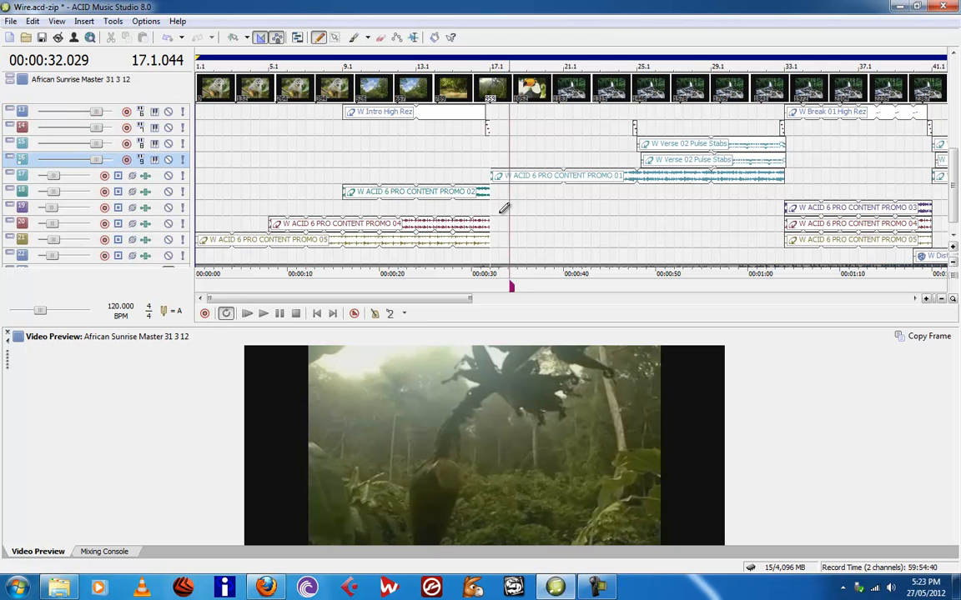
pyautogui.rightClick(512, 290)
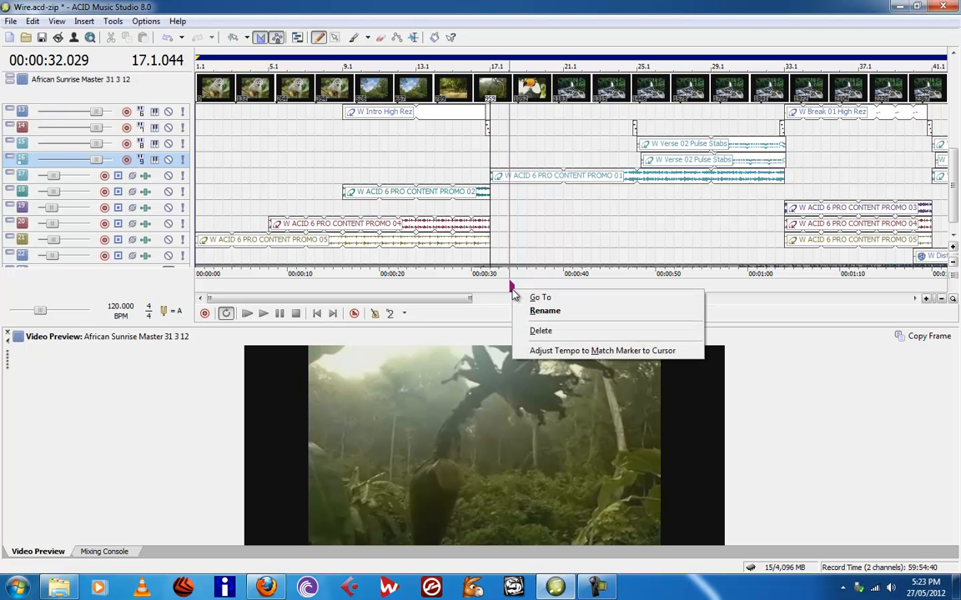
pyautogui.click(559, 351)
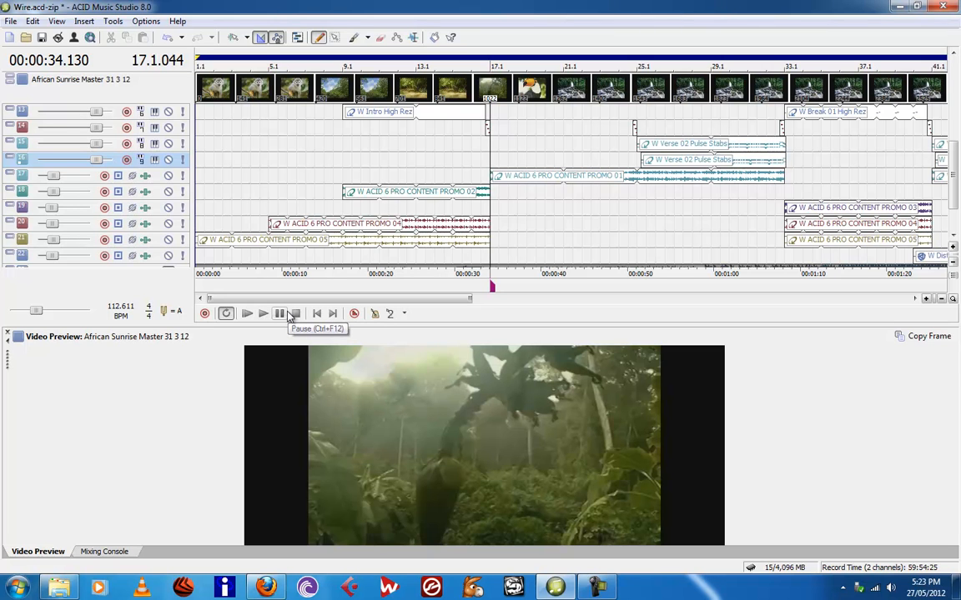
pyautogui.hotkey('ctrl', 'z')
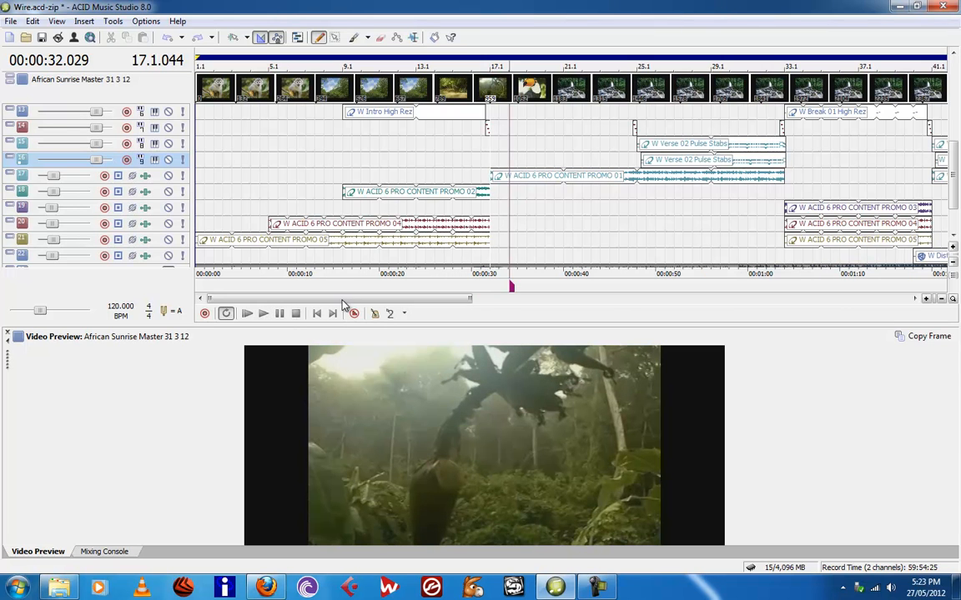
# Retry the marker-to-cursor tempo adjustment at about bar 17.1, playing the toucan transition before and after, and undo it
pyautogui.click(266, 320)
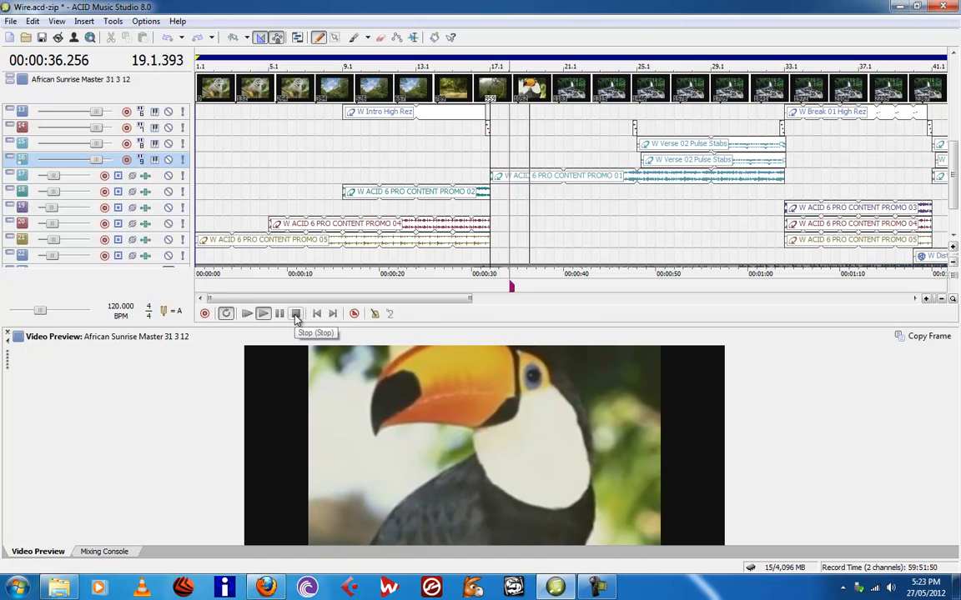
pyautogui.click(296, 316)
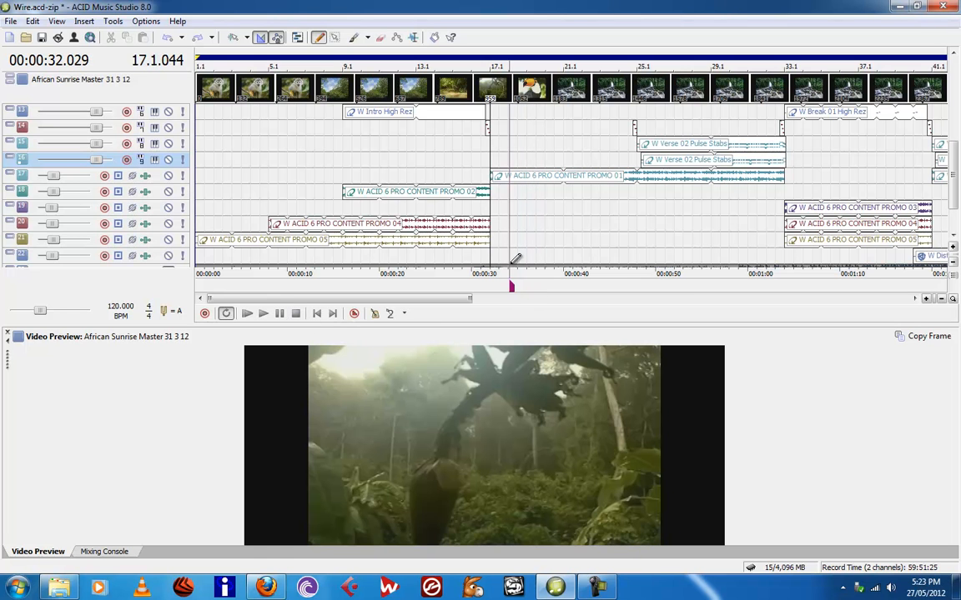
pyautogui.rightClick(511, 288)
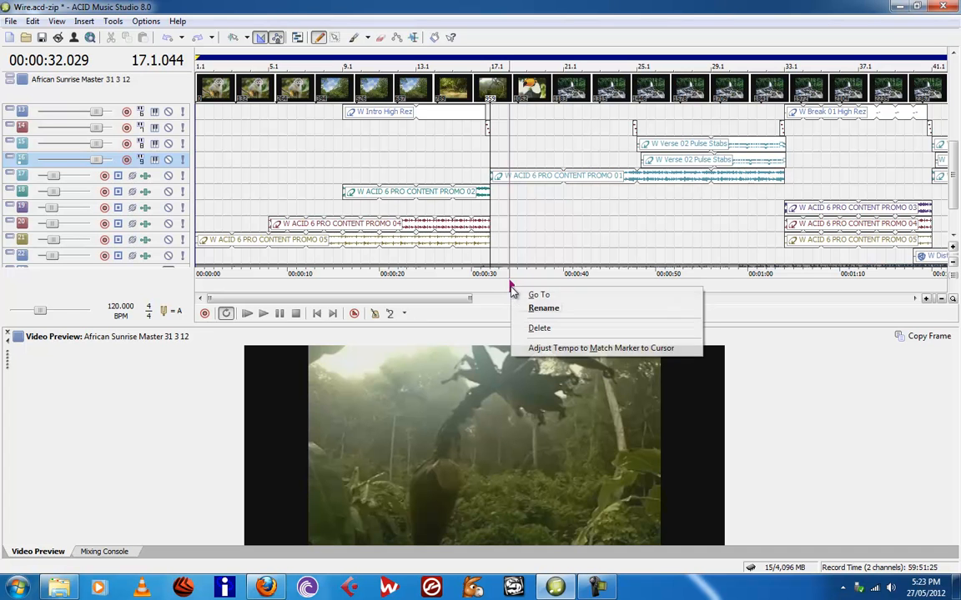
pyautogui.click(538, 348)
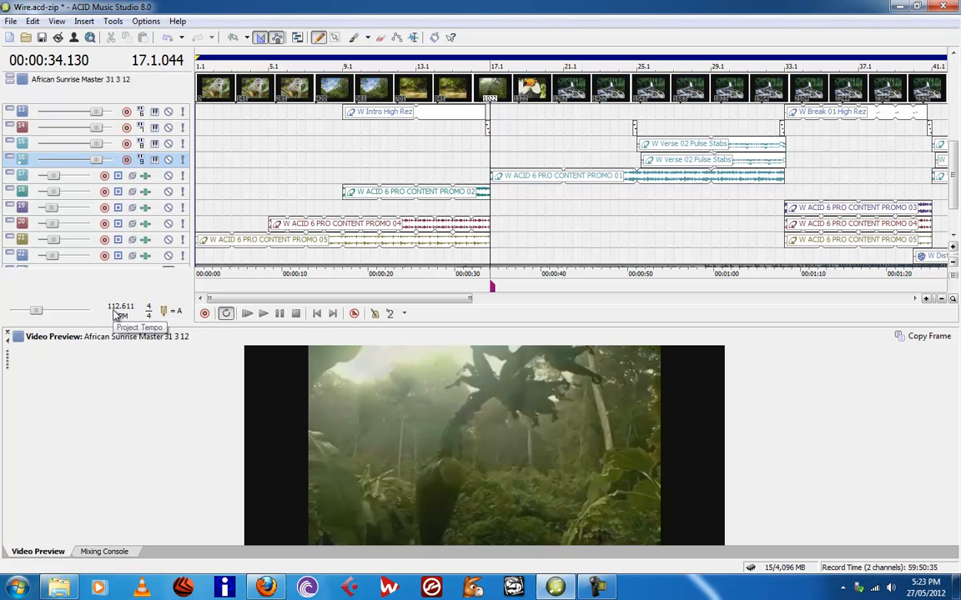
pyautogui.click(264, 314)
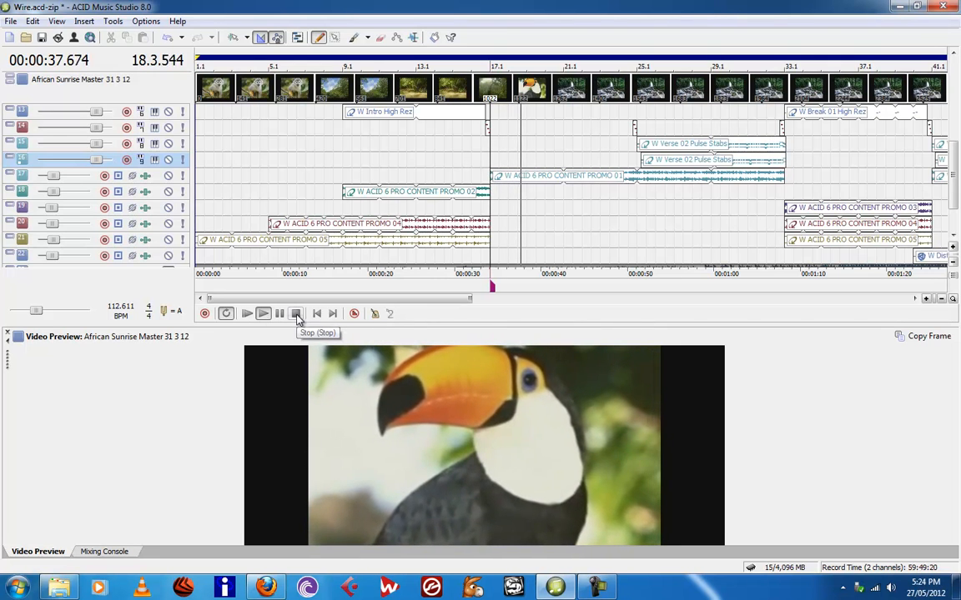
pyautogui.click(296, 314)
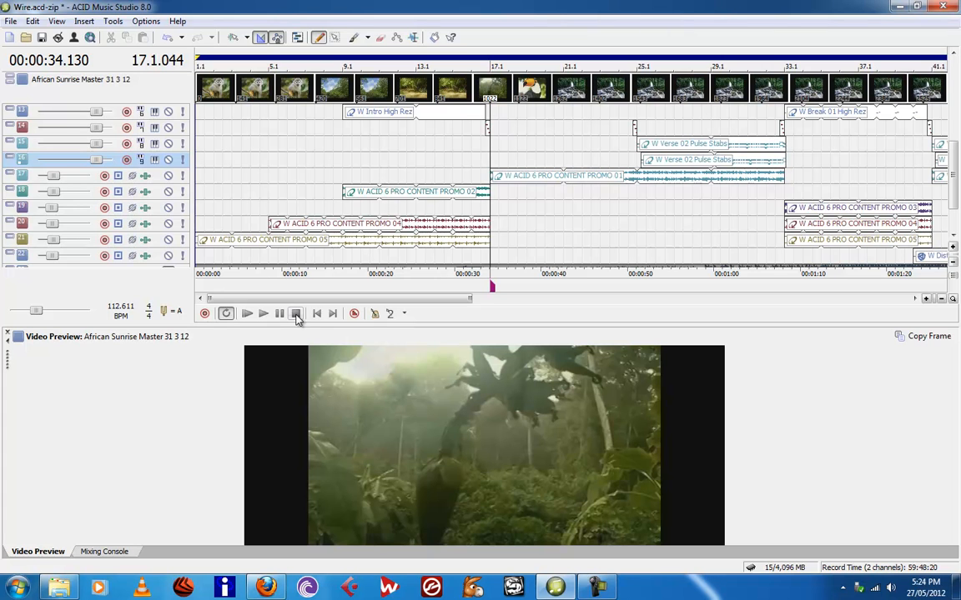
pyautogui.hotkey('ctrl', 'z')
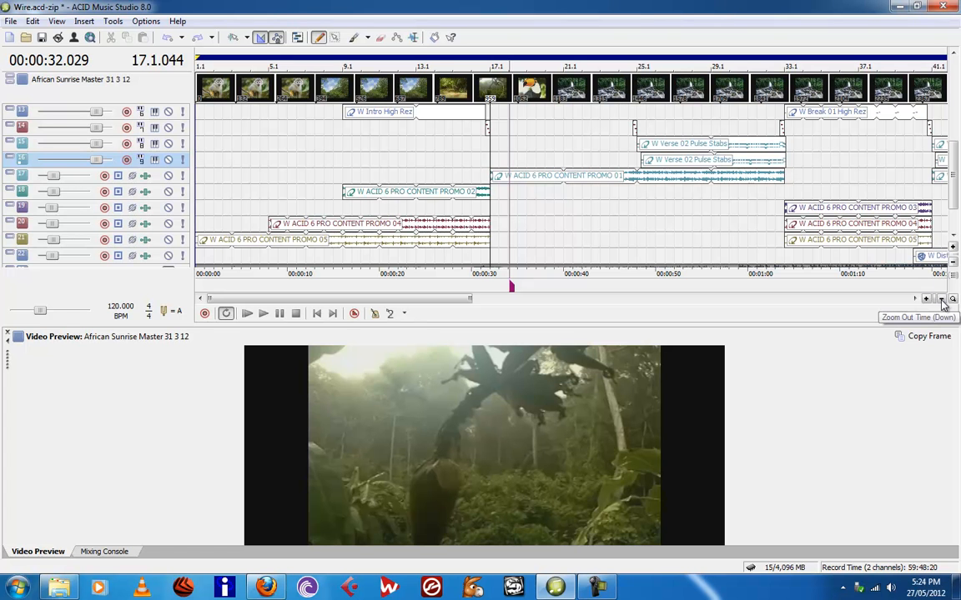
# Place the cursor on bar 18.1, the nearest bar before the time marker, and adjust the tempo to match the marker to it
pyautogui.click(942, 300)
pyautogui.click(941, 301)
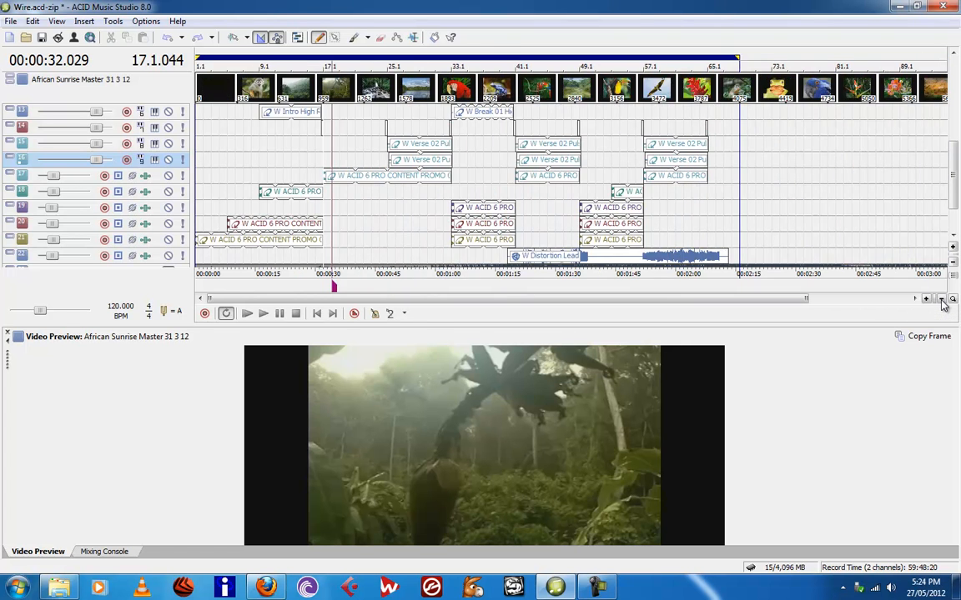
pyautogui.click(927, 299)
pyautogui.click(926, 299)
pyautogui.click(926, 299)
pyautogui.click(926, 300)
pyautogui.click(927, 299)
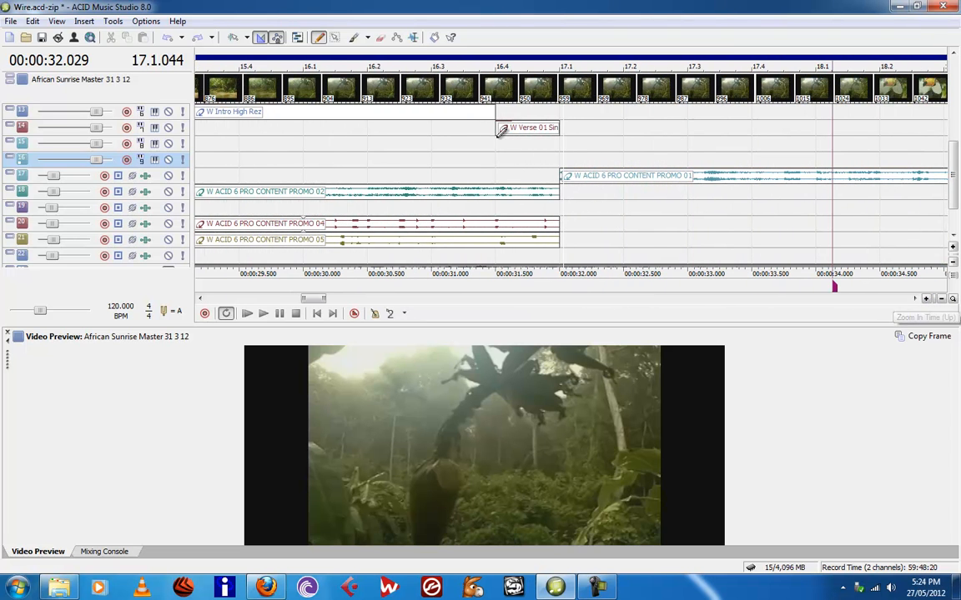
pyautogui.click(818, 159)
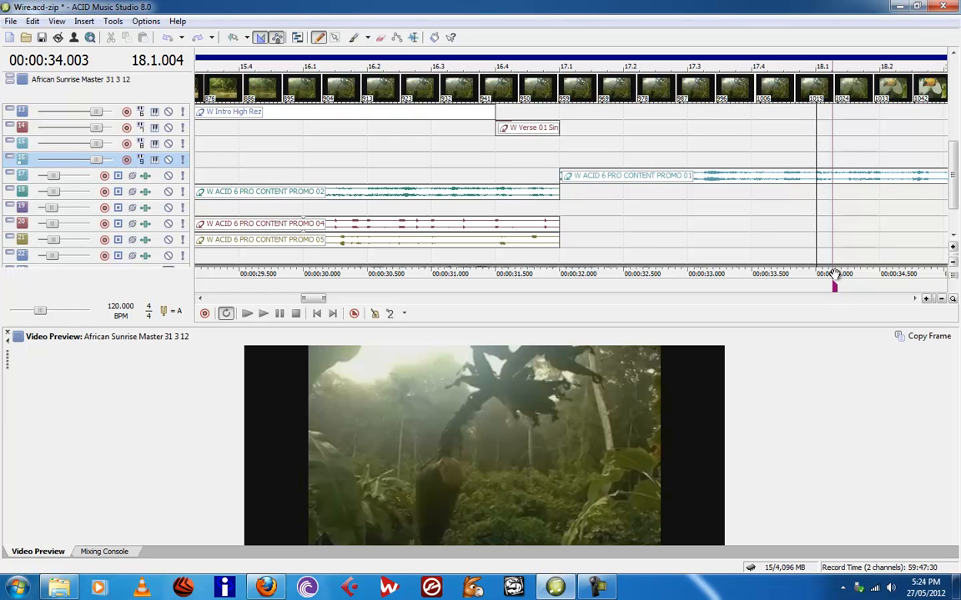
pyautogui.rightClick(835, 290)
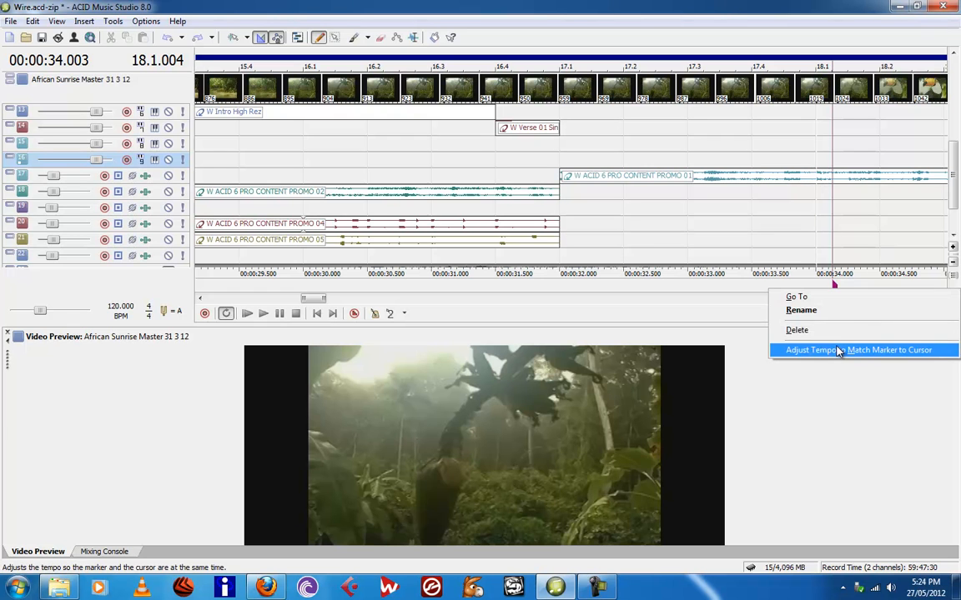
pyautogui.click(839, 352)
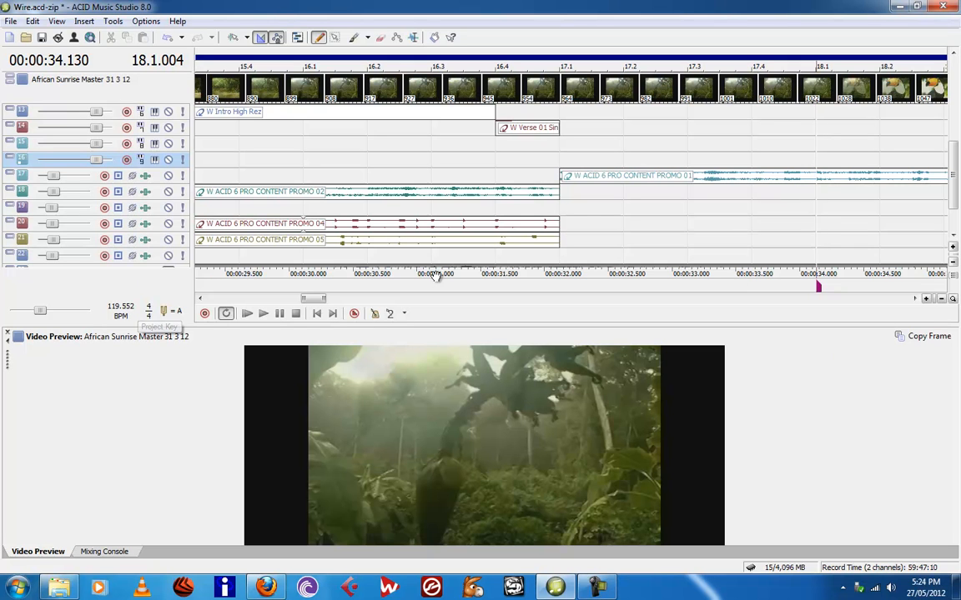
# Play the section twice from about 16.4, just before the toucan transition, to check the sync between music and video
pyautogui.click(532, 170)
pyautogui.press('space')
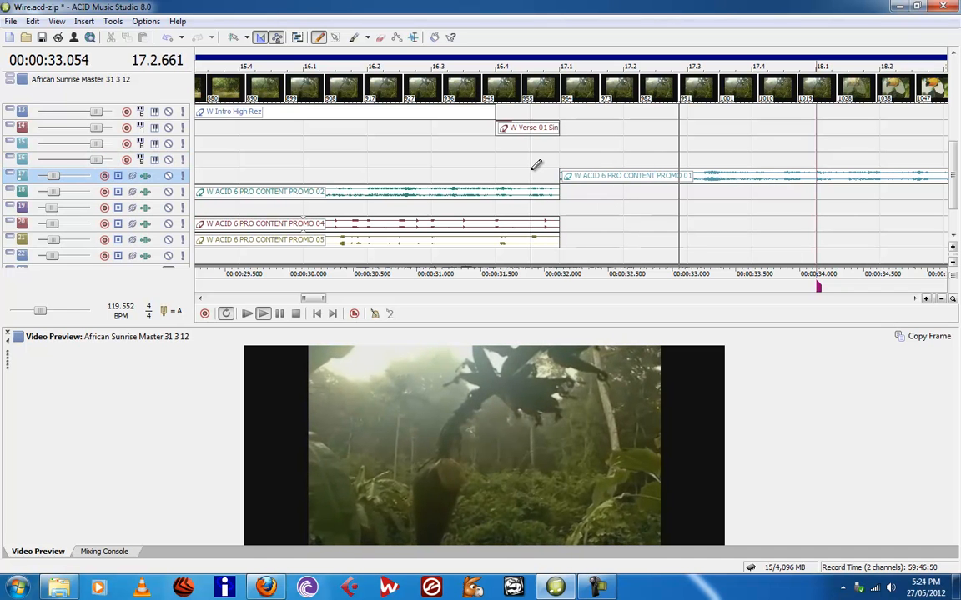
pyautogui.press('space')
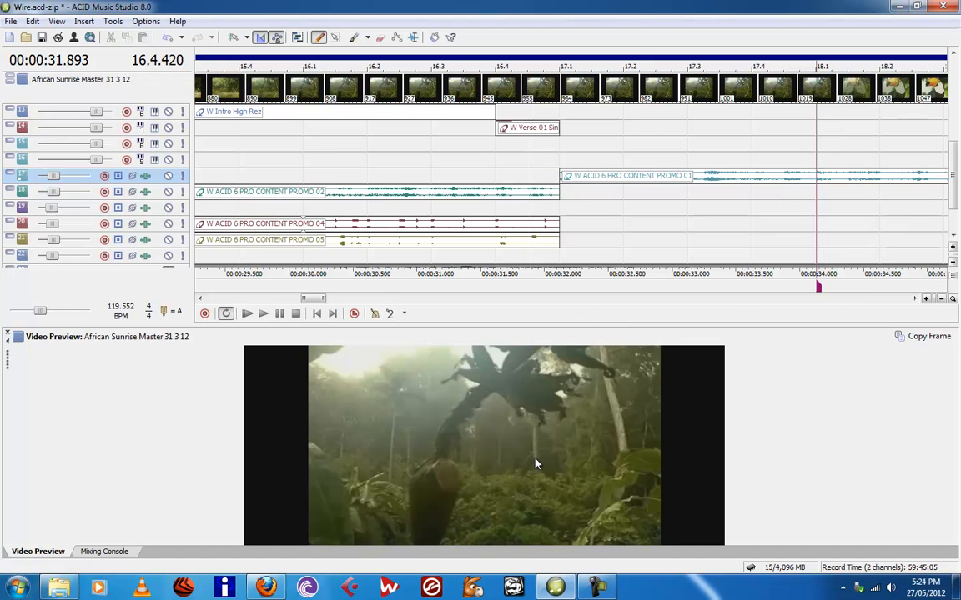
pyautogui.press('space')
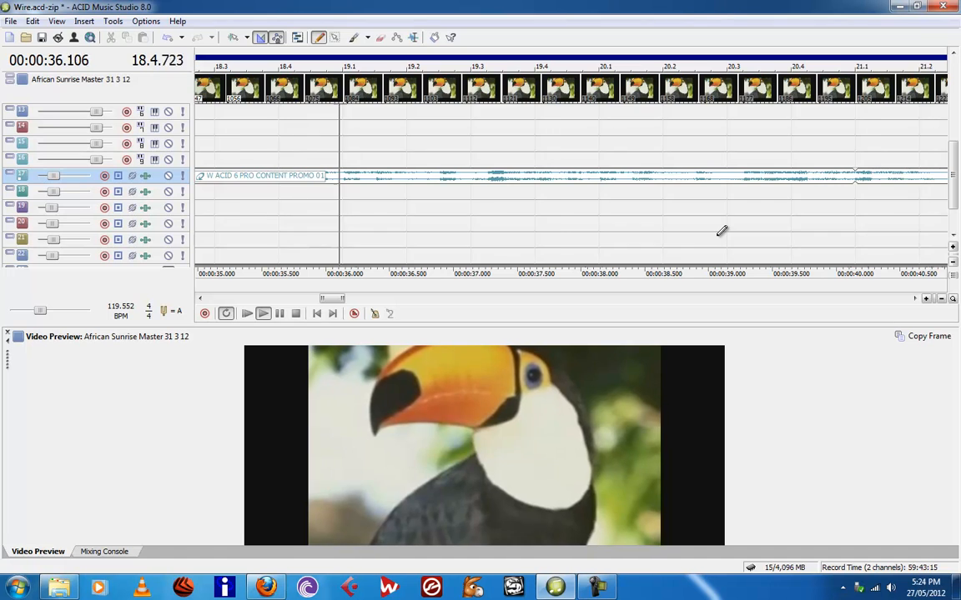
pyautogui.press('space')
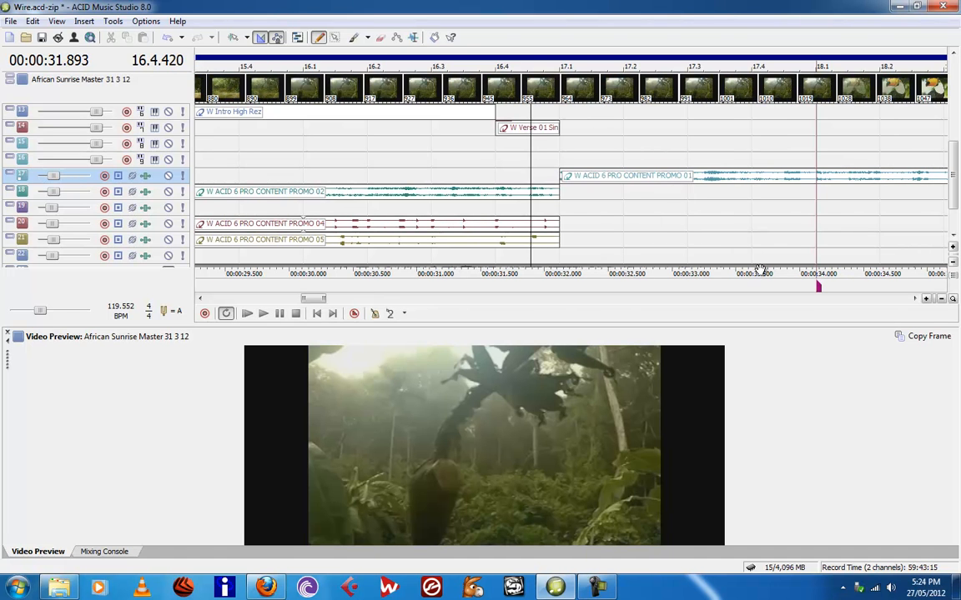
# Move the cursor onto the toucan time marker and insert a tempo change there at 119.552 BPM with the Hold transition
pyautogui.click(941, 300)
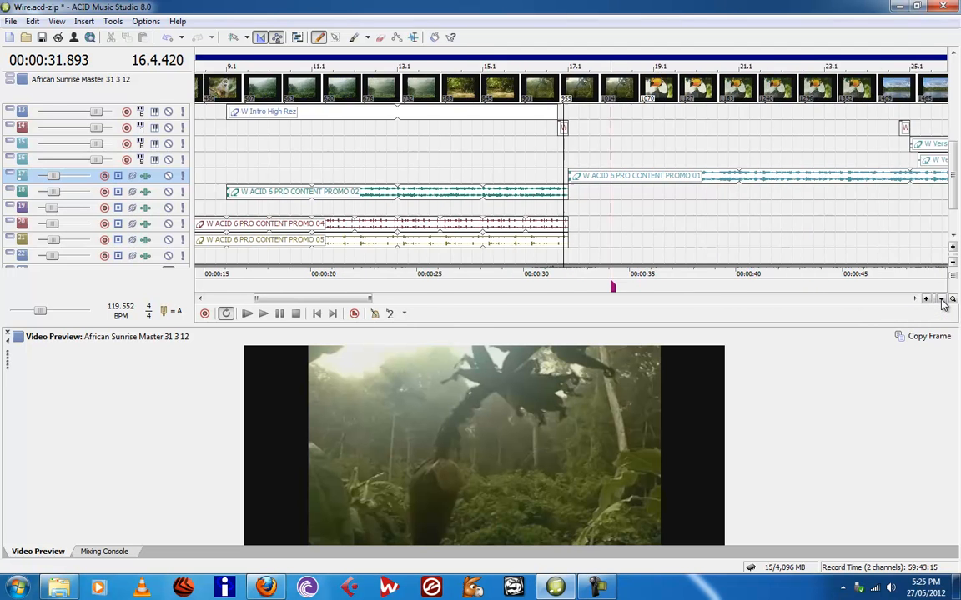
pyautogui.click(941, 301)
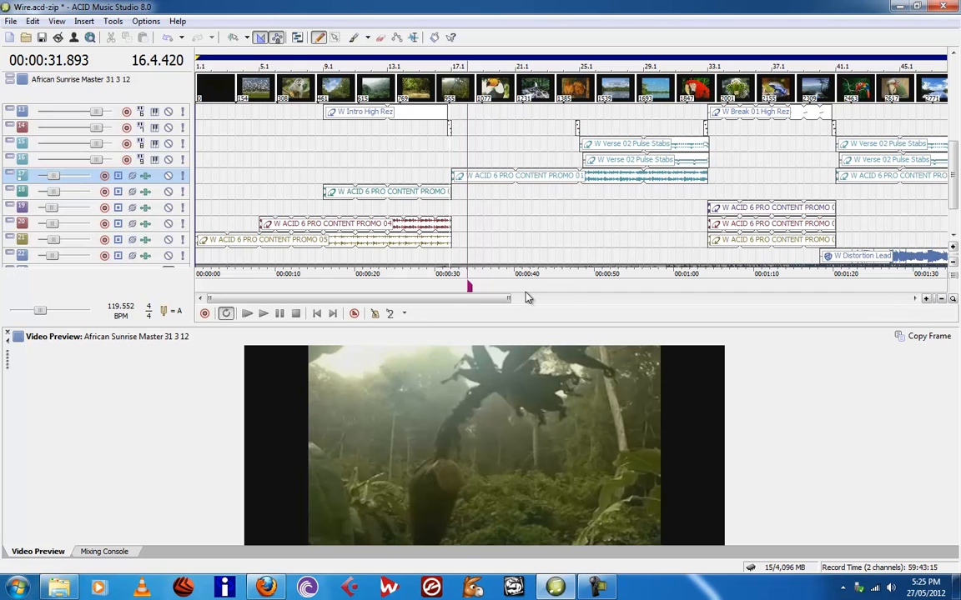
pyautogui.click(468, 286)
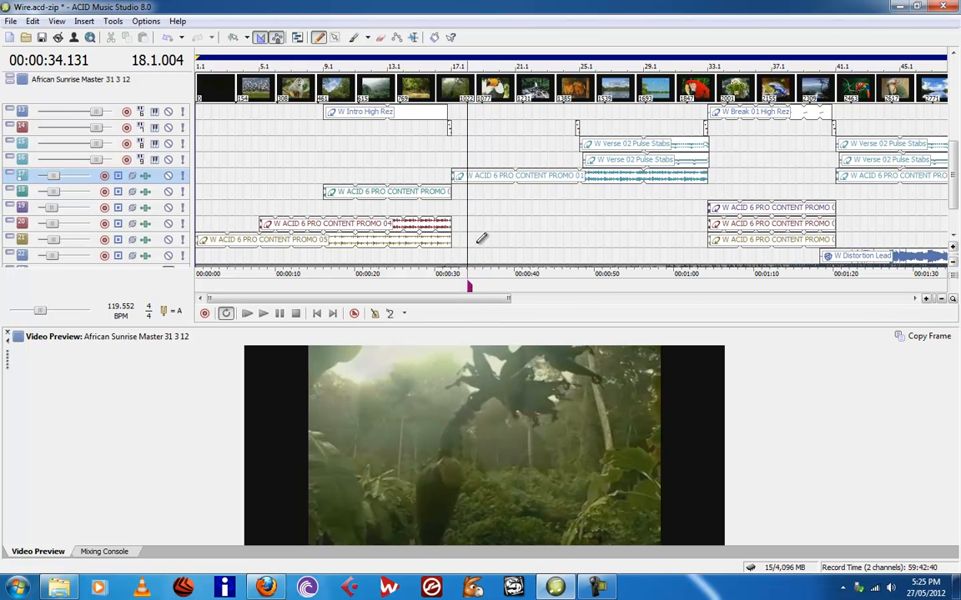
pyautogui.press('t')
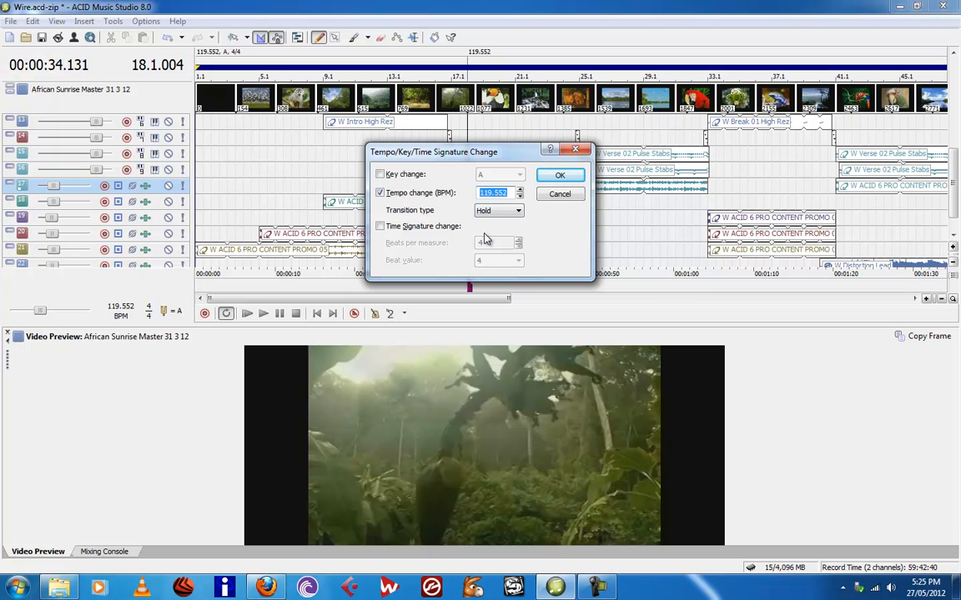
pyautogui.click(564, 177)
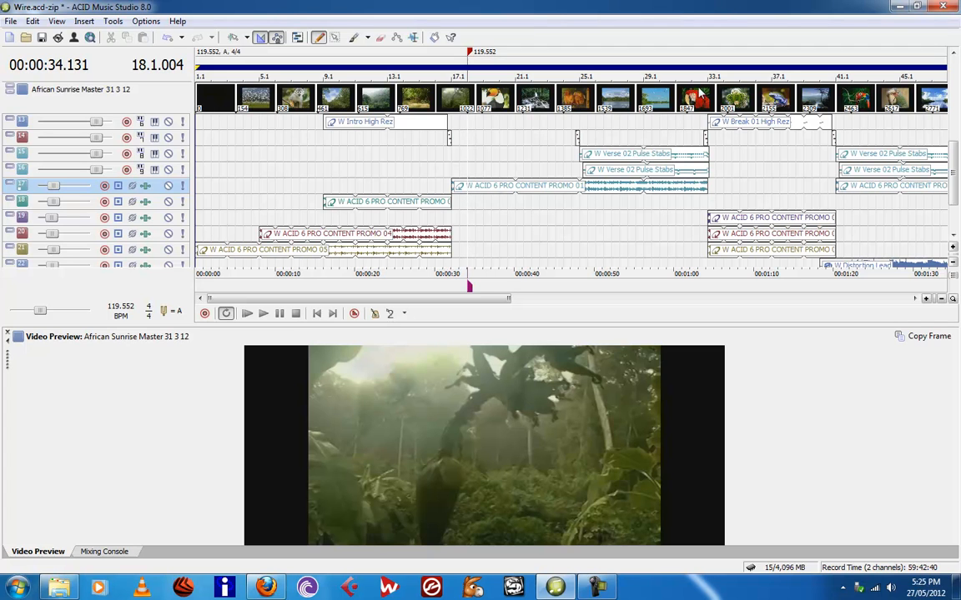
# Move the cursor into the lake-to-parrot transition in the video at about 00:00:59.305
pyautogui.click(682, 125)
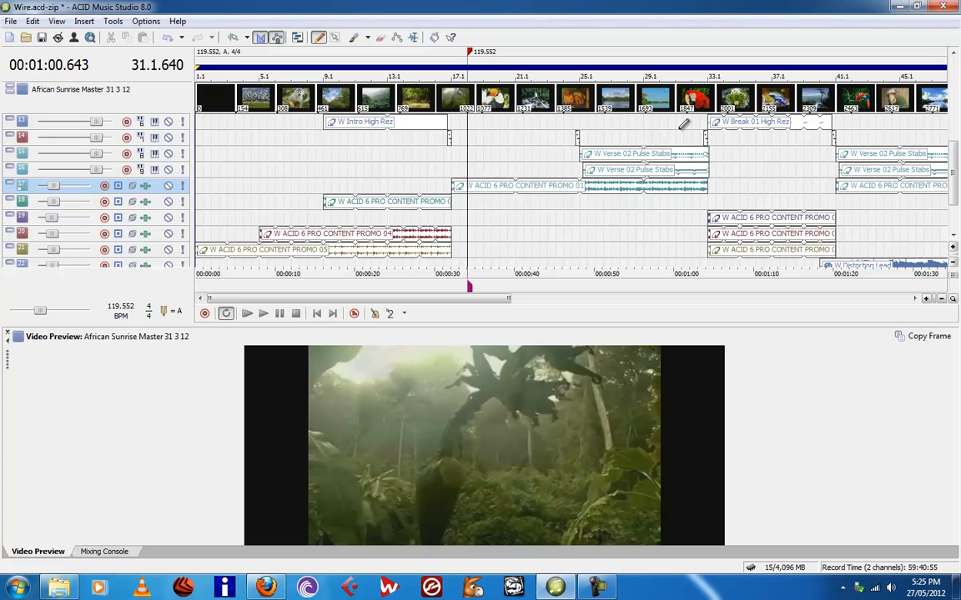
pyautogui.click(678, 121)
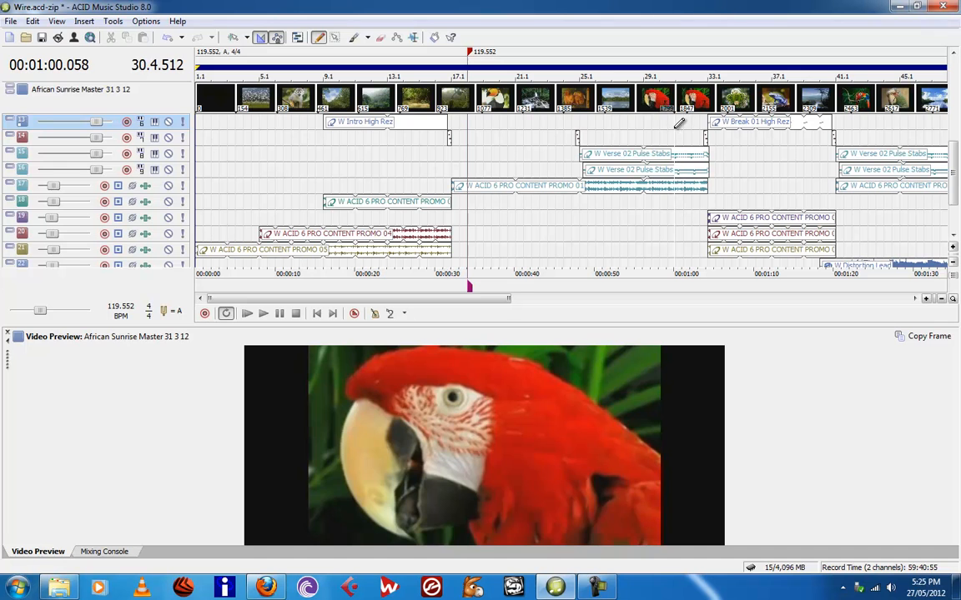
pyautogui.click(665, 117)
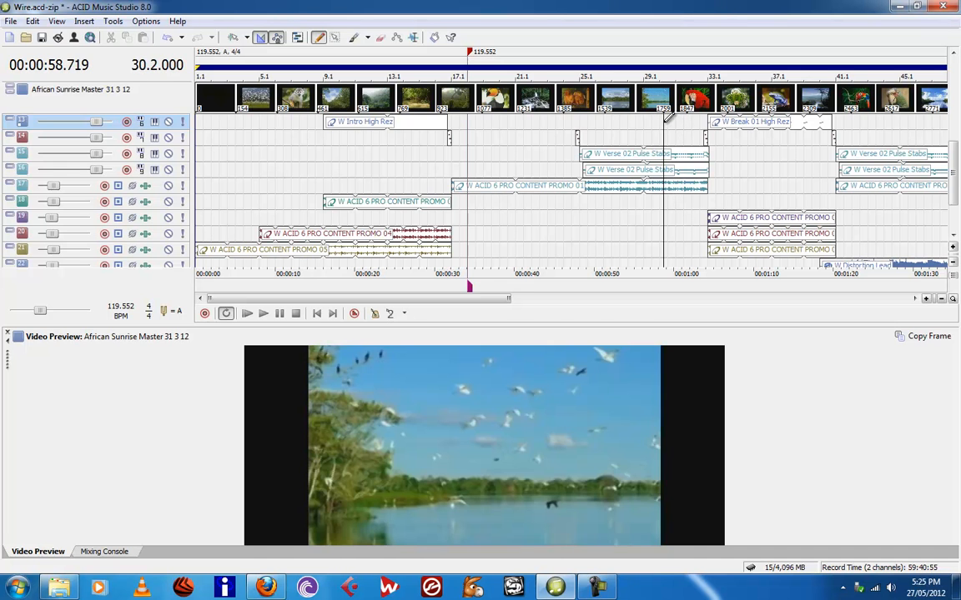
pyautogui.click(668, 117)
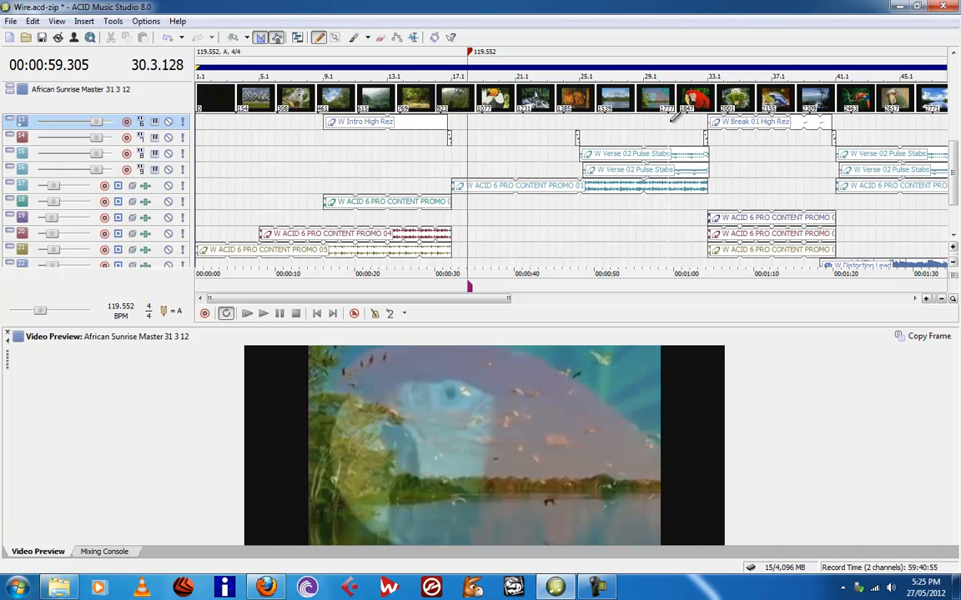
# Fine-tune the cursor to the start of the parrot transition and place a time marker there at 00:00:59.138
pyautogui.press('Left')
pyautogui.press('Left')
pyautogui.press('Left')
pyautogui.press('Left')
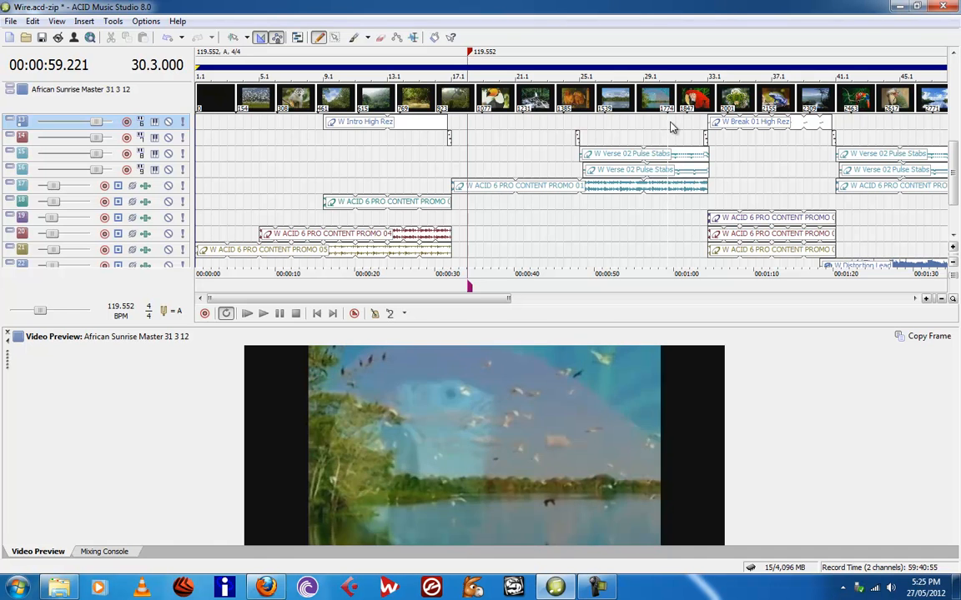
pyautogui.press('Right')
pyautogui.press('Right')
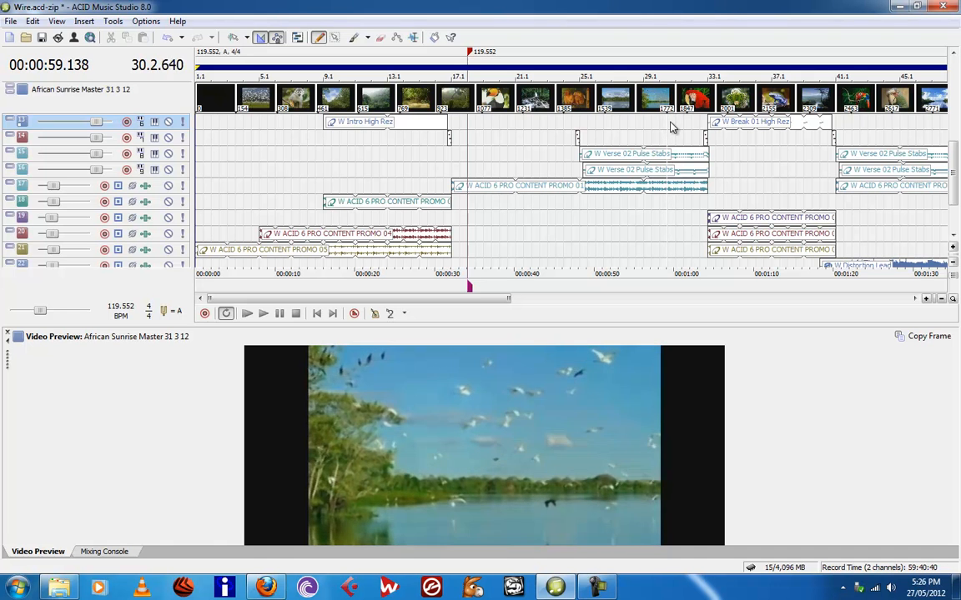
pyautogui.press('Right')
pyautogui.press('Right')
pyautogui.press('Left')
pyautogui.press('Left')
pyautogui.press('Left')
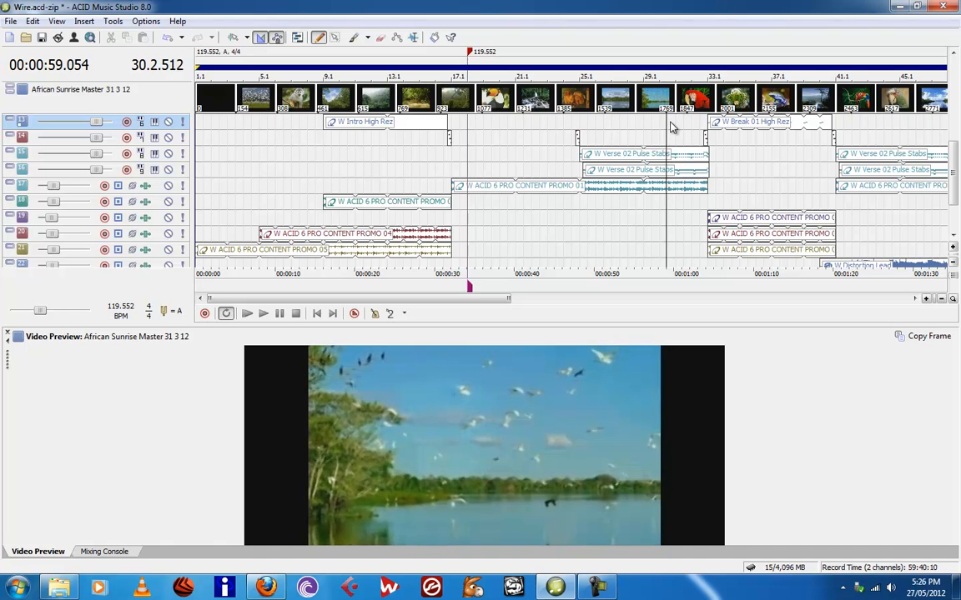
pyautogui.press('Right')
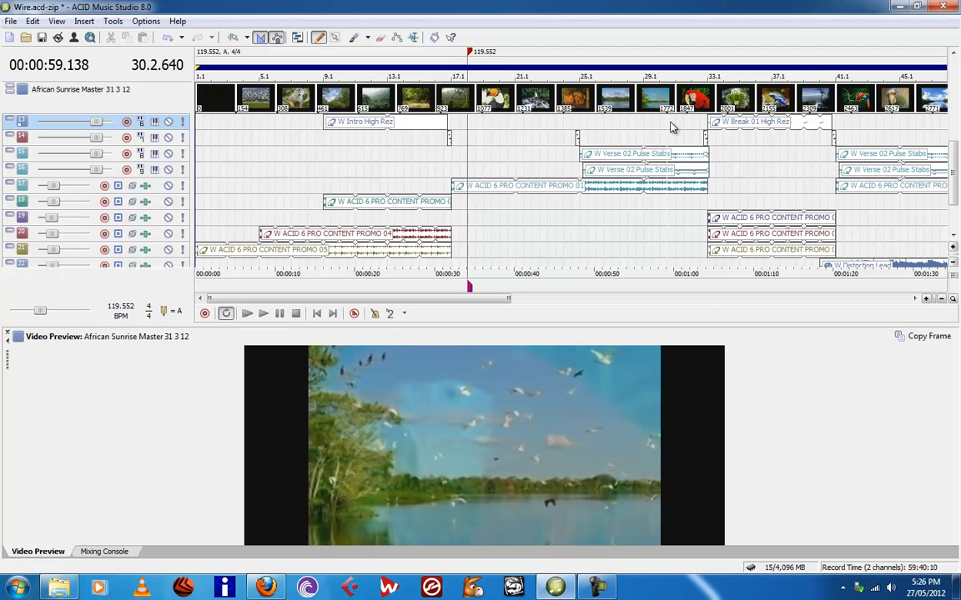
pyautogui.press('m')
# Place the cursor on beat 30.3 just after the parrot time marker and adjust the tempo to match the marker to it
pyautogui.click(928, 300)
pyautogui.click(927, 300)
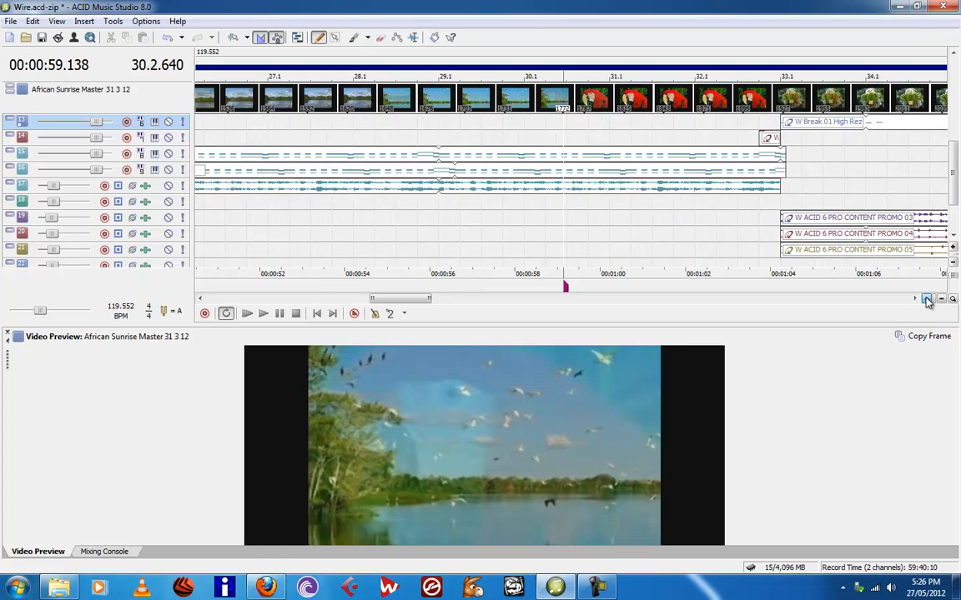
pyautogui.click(927, 302)
pyautogui.click(926, 302)
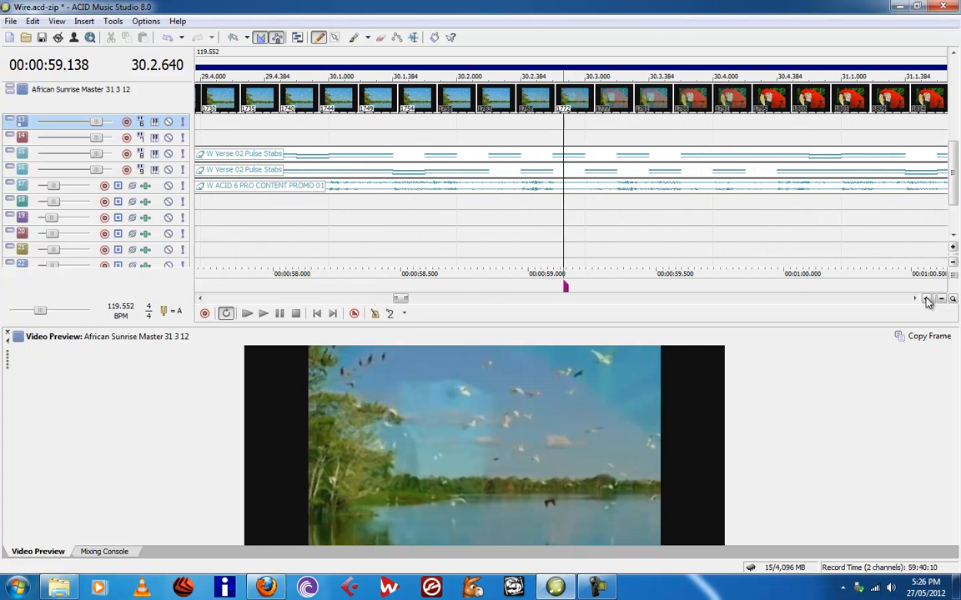
pyautogui.click(587, 199)
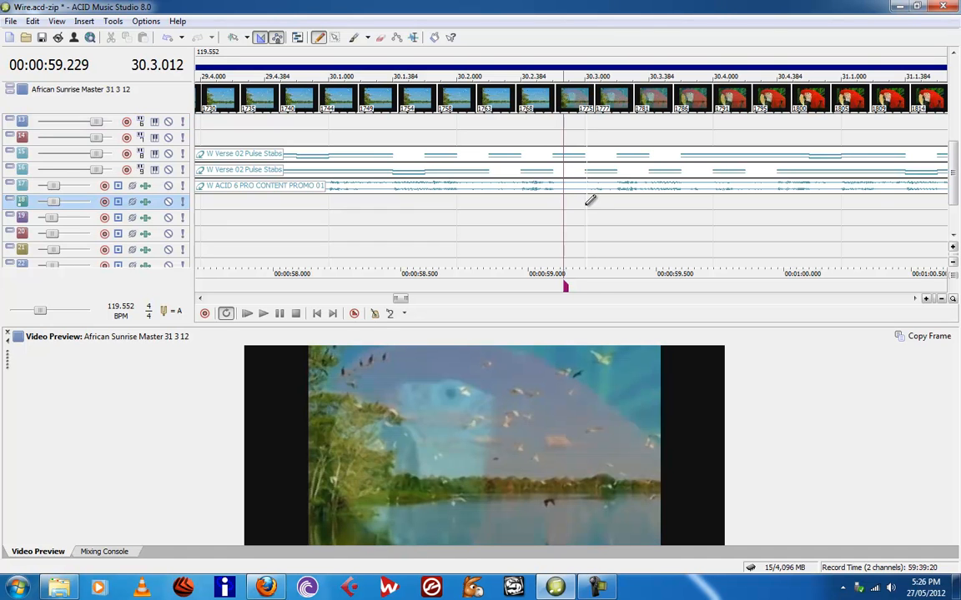
pyautogui.rightClick(566, 287)
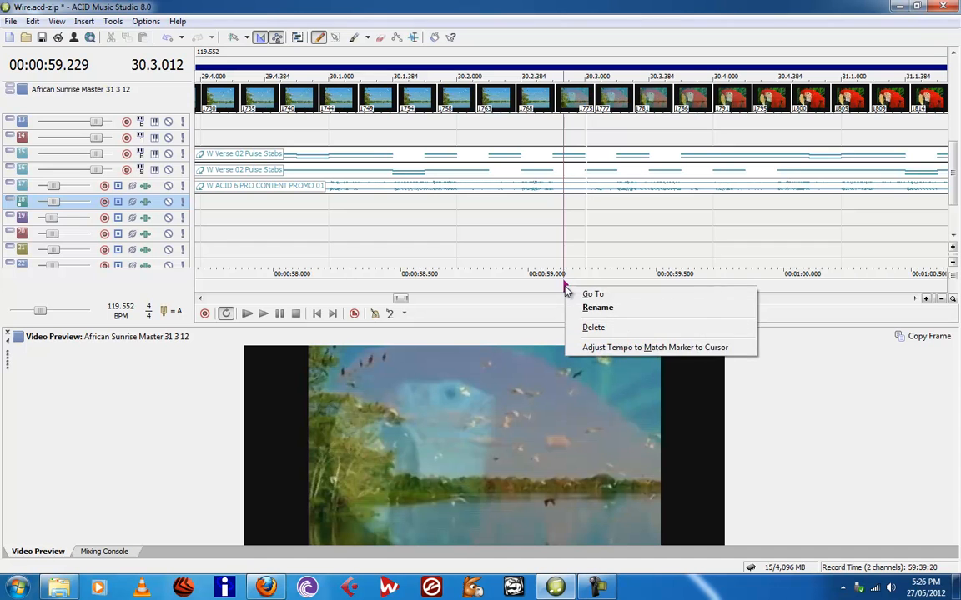
pyautogui.click(610, 350)
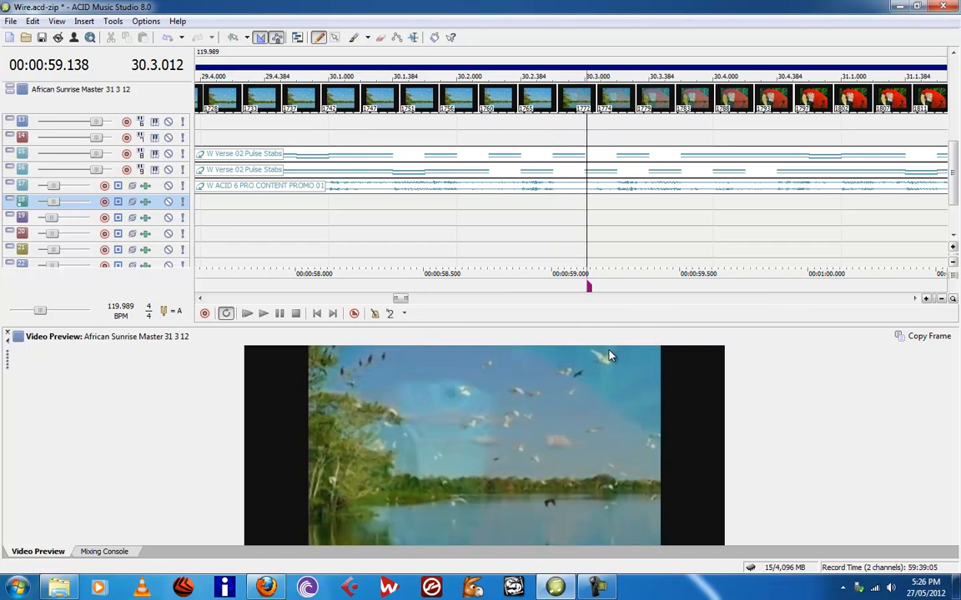
# Insert a further tempo change of 119.989 BPM at the parrot time marker on beat 30.3
pyautogui.click(941, 299)
pyautogui.click(941, 299)
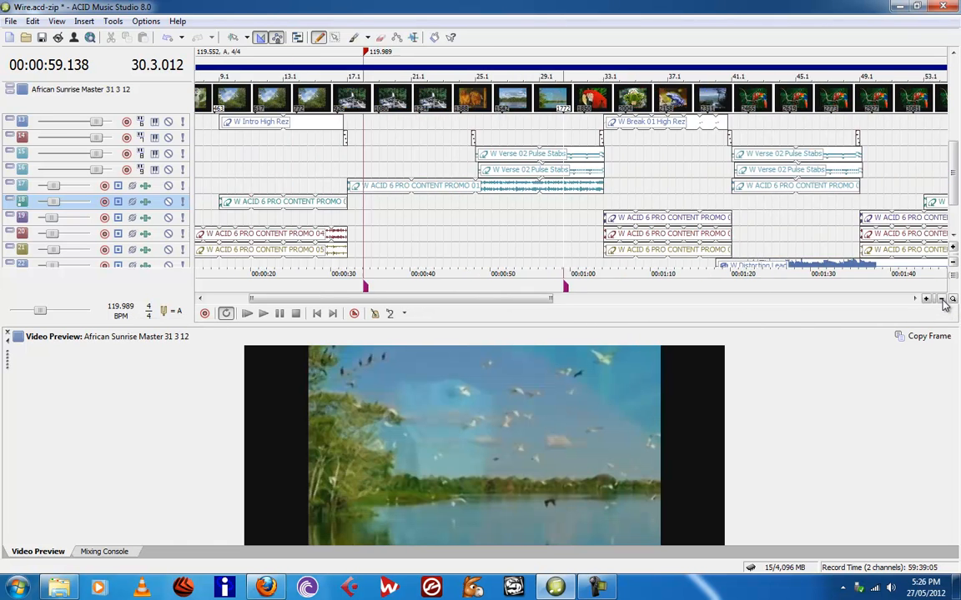
pyautogui.click(941, 299)
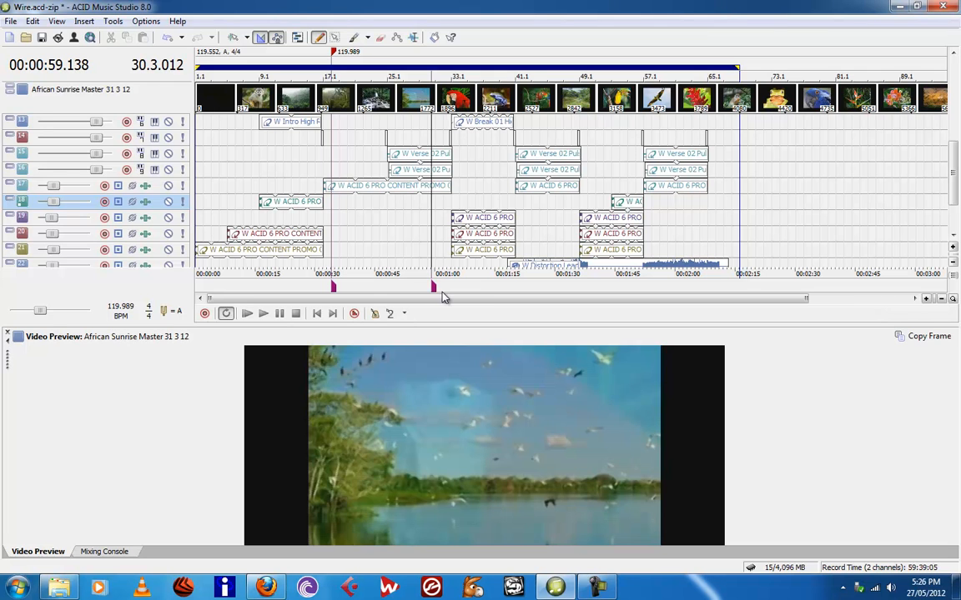
pyautogui.press('t')
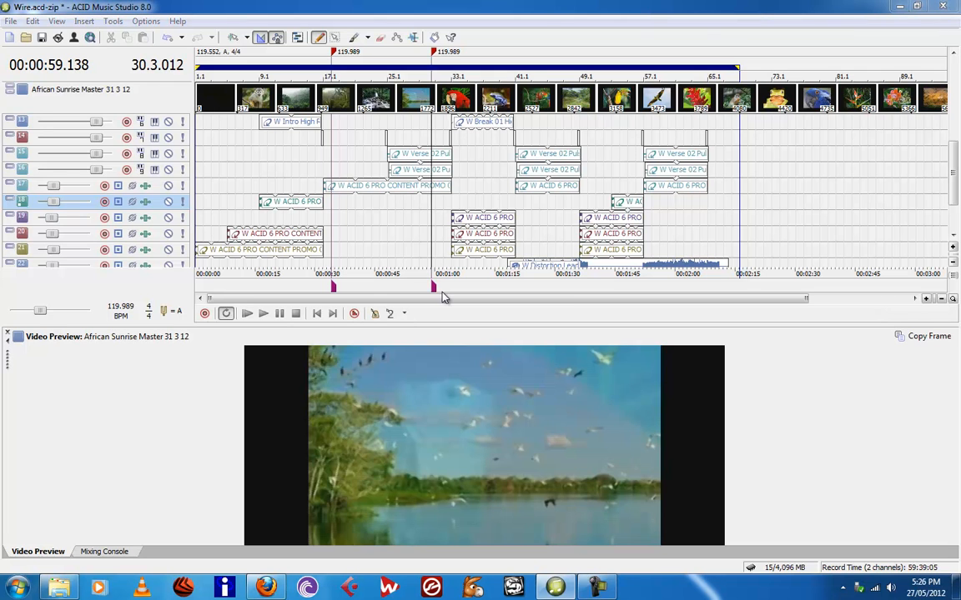
pyautogui.click(554, 175)
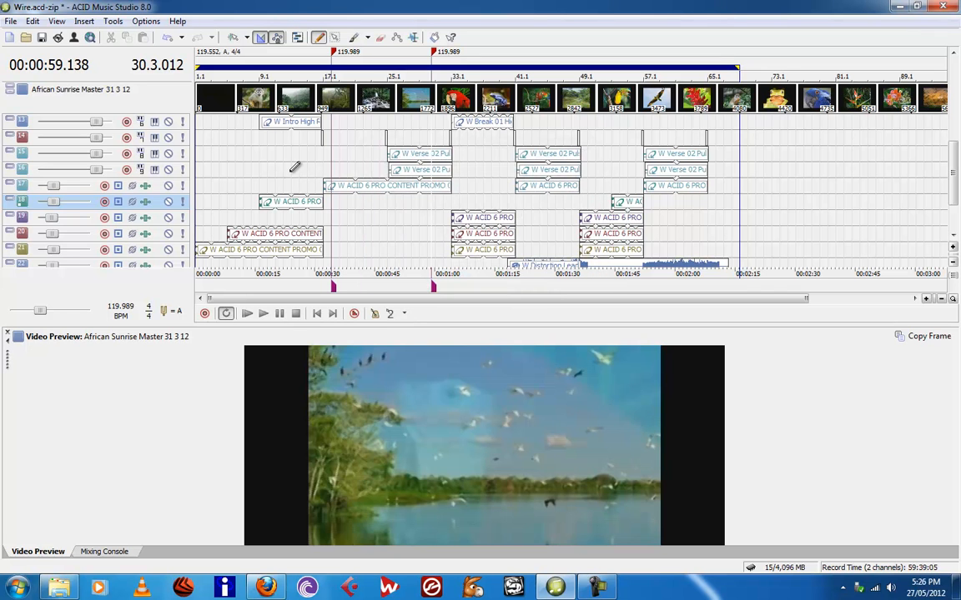
# Play from about 14.3 through the toucan transition and watch the project tempo as playback crosses the tempo change
pyautogui.click(309, 163)
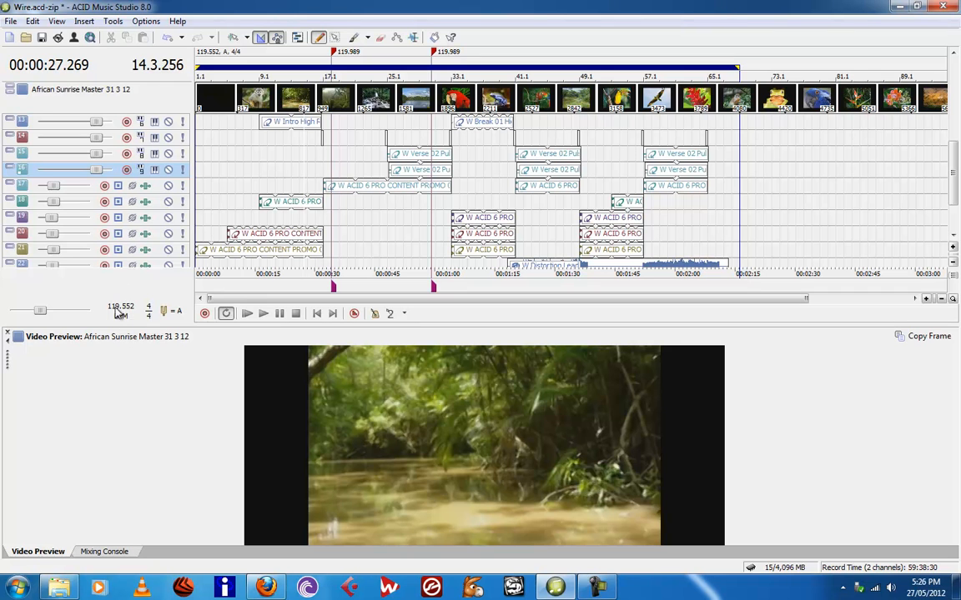
pyautogui.press('space')
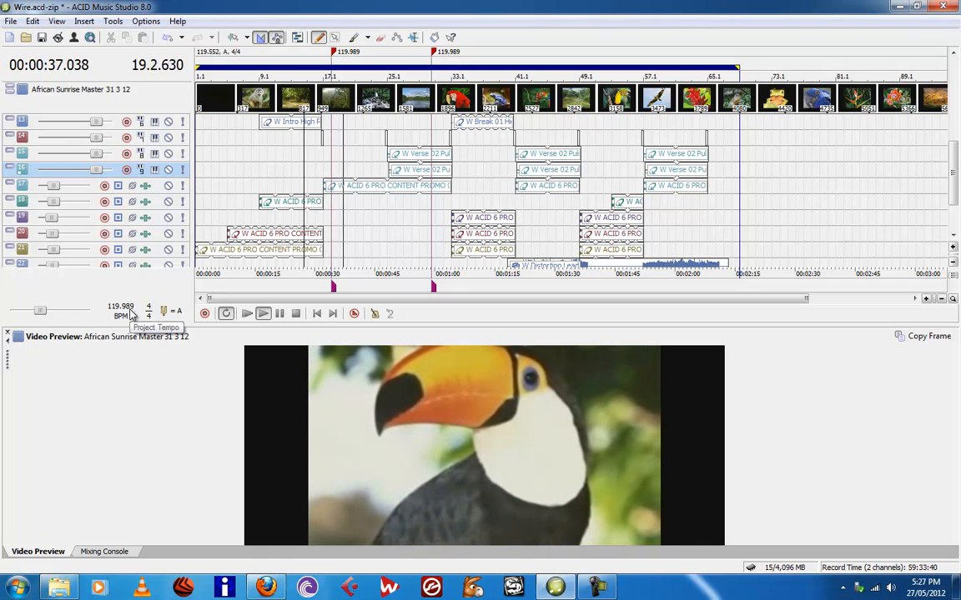
pyautogui.press('space')
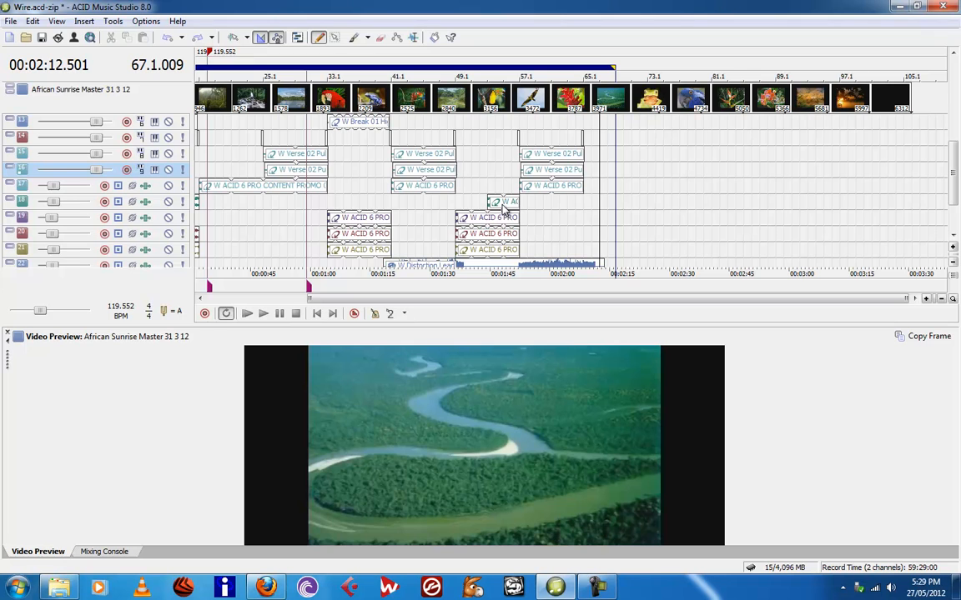
# Place a time marker at 00:02:30.568 and adjust the tempo to match it to the cursor at about bar 65.1
pyautogui.click(672, 131)
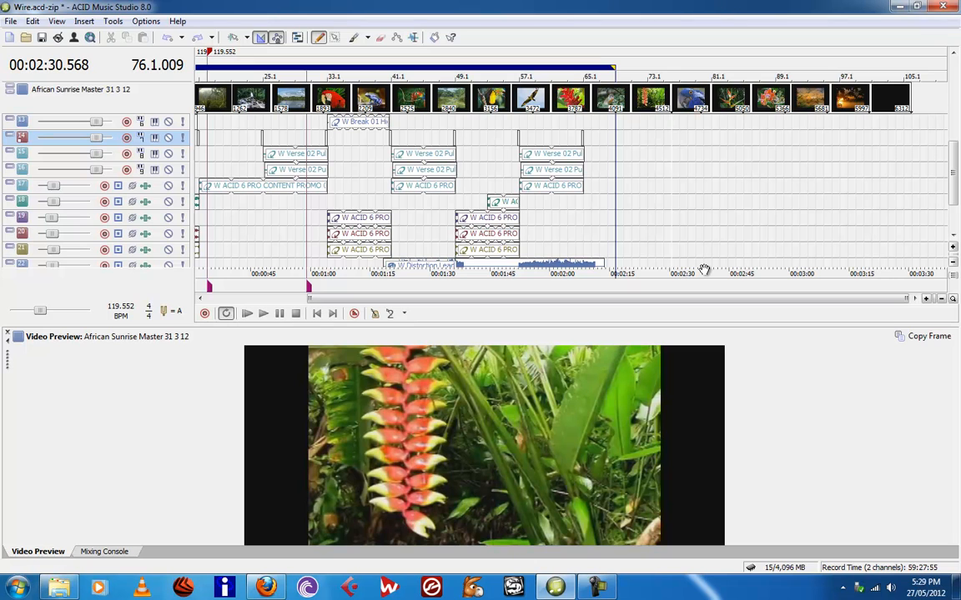
pyautogui.press('h')
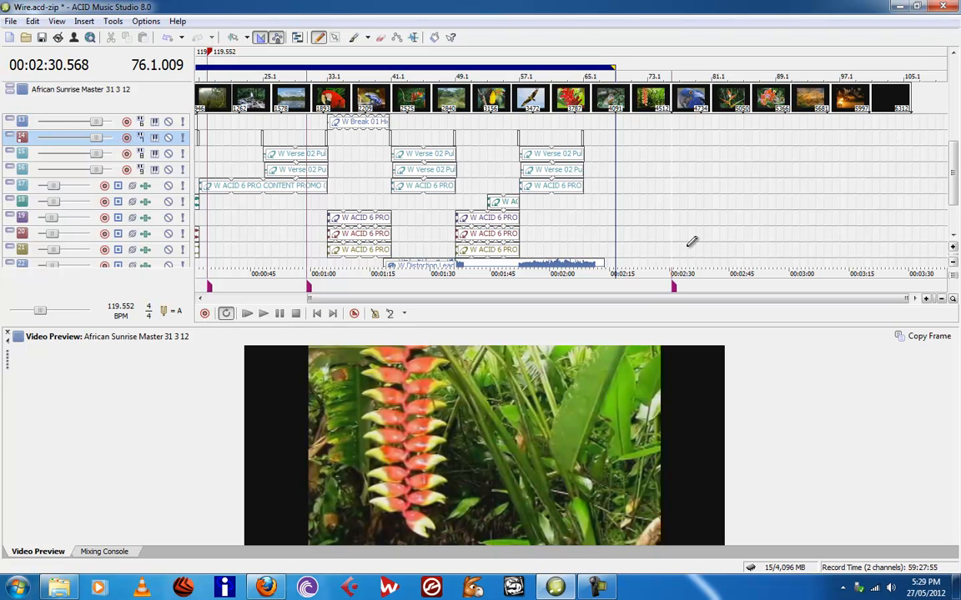
pyautogui.click(588, 198)
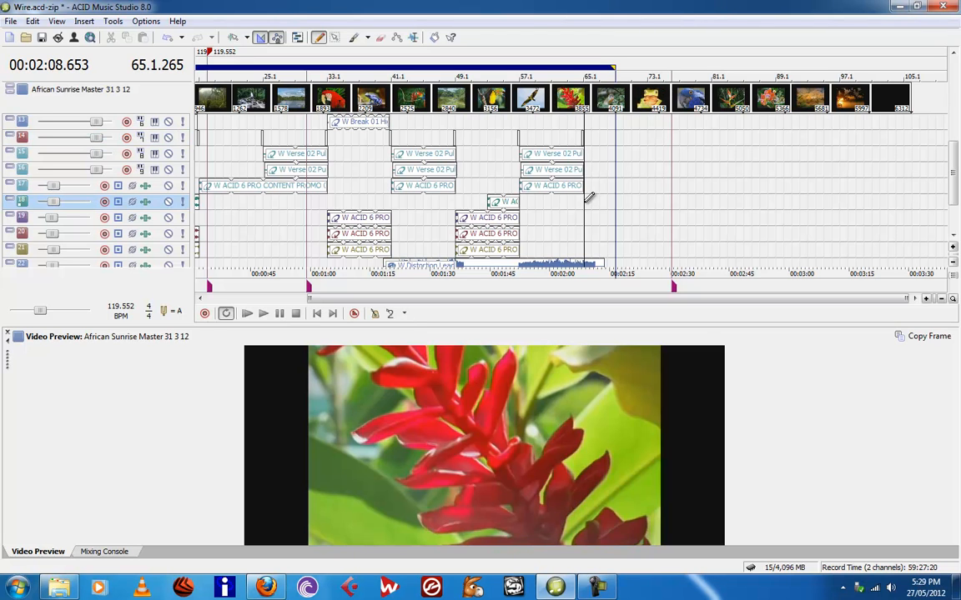
pyautogui.rightClick(674, 288)
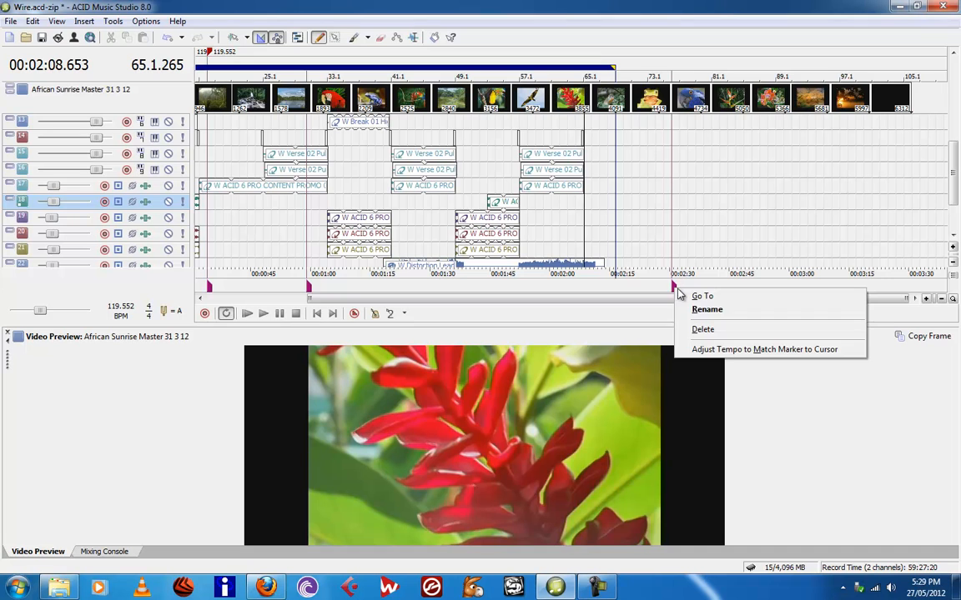
pyautogui.click(722, 349)
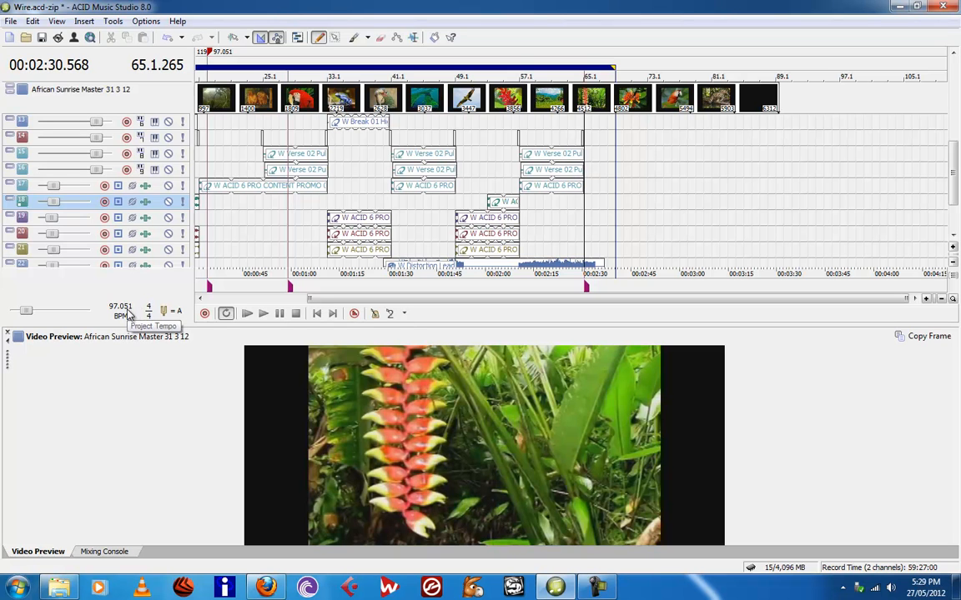
# Play the song's ending from about 61.4 past the last time marker to hear the adjusted tempo
pyautogui.click(561, 135)
pyautogui.press('space')
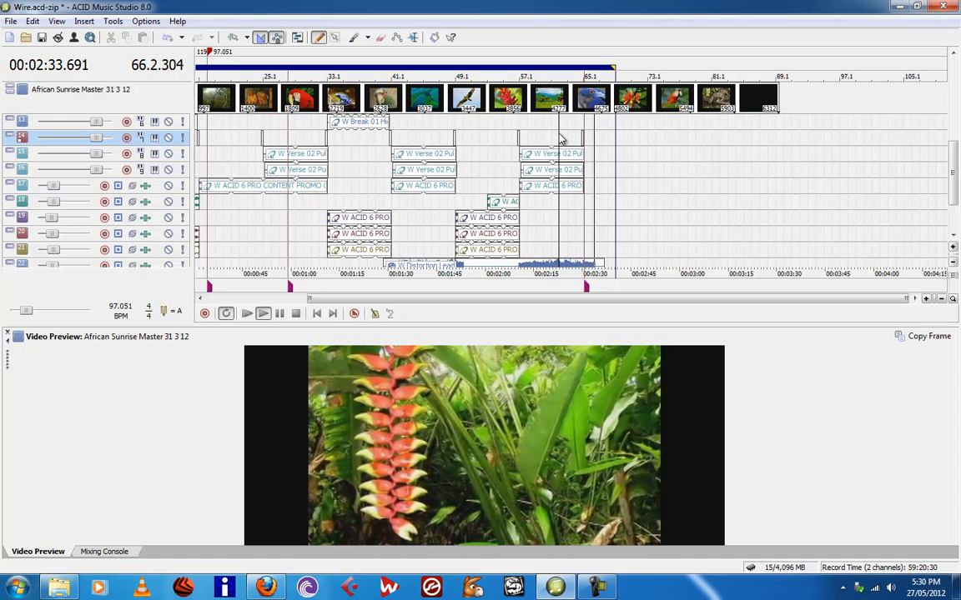
pyautogui.press('space')
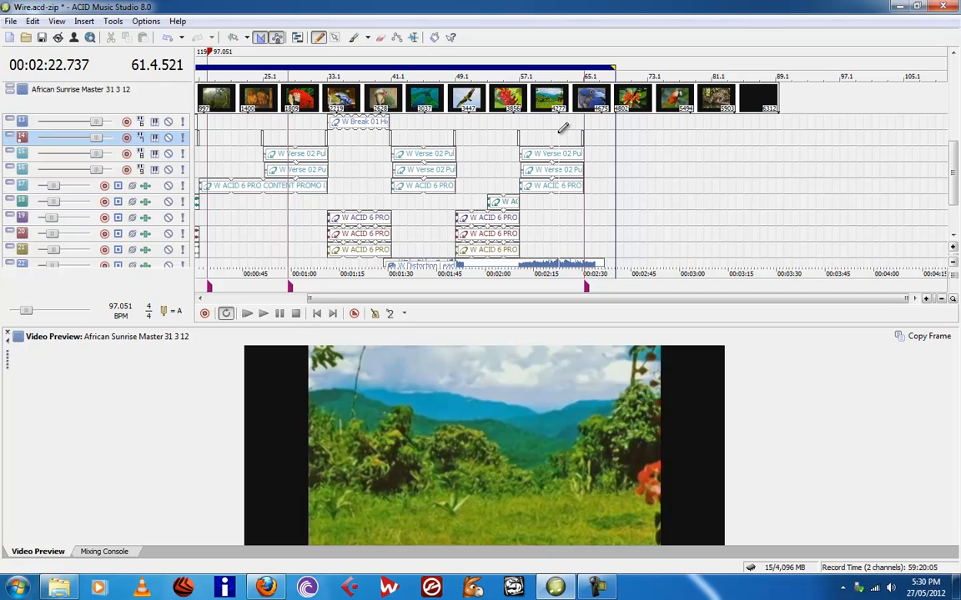